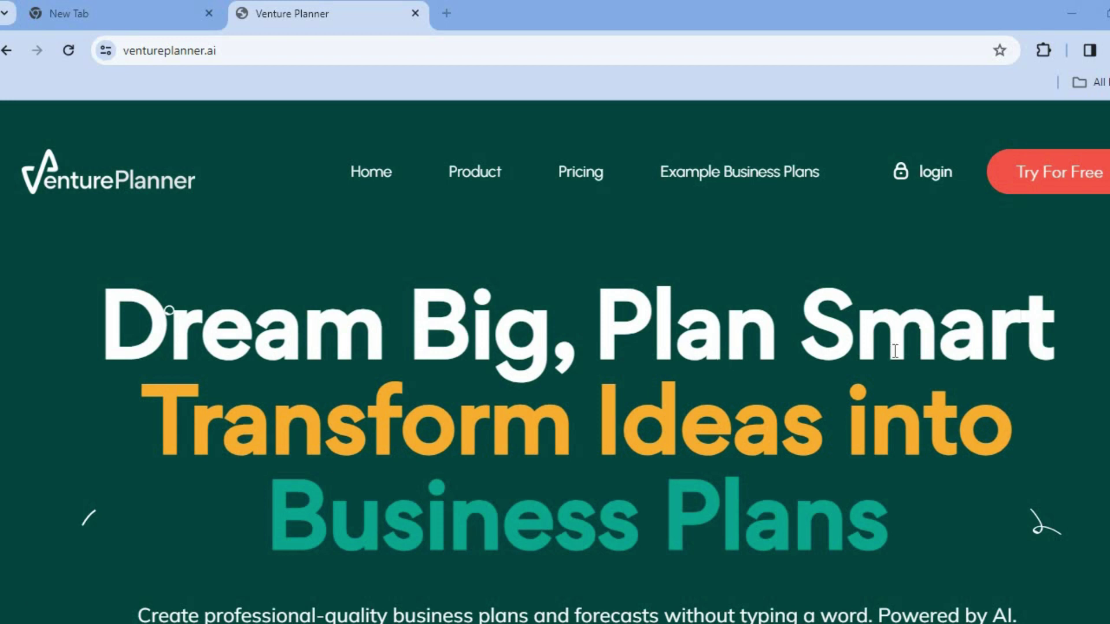
- Start a free plan sign-up and mark the business stage as Idea
click(1045, 173)
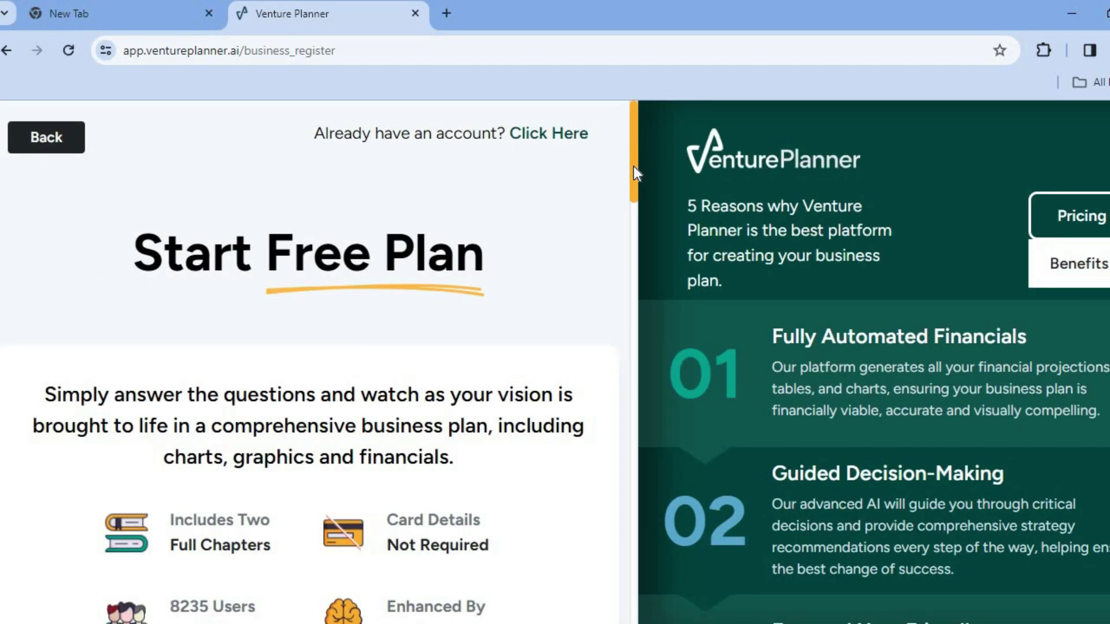
drag(634, 165, 604, 322)
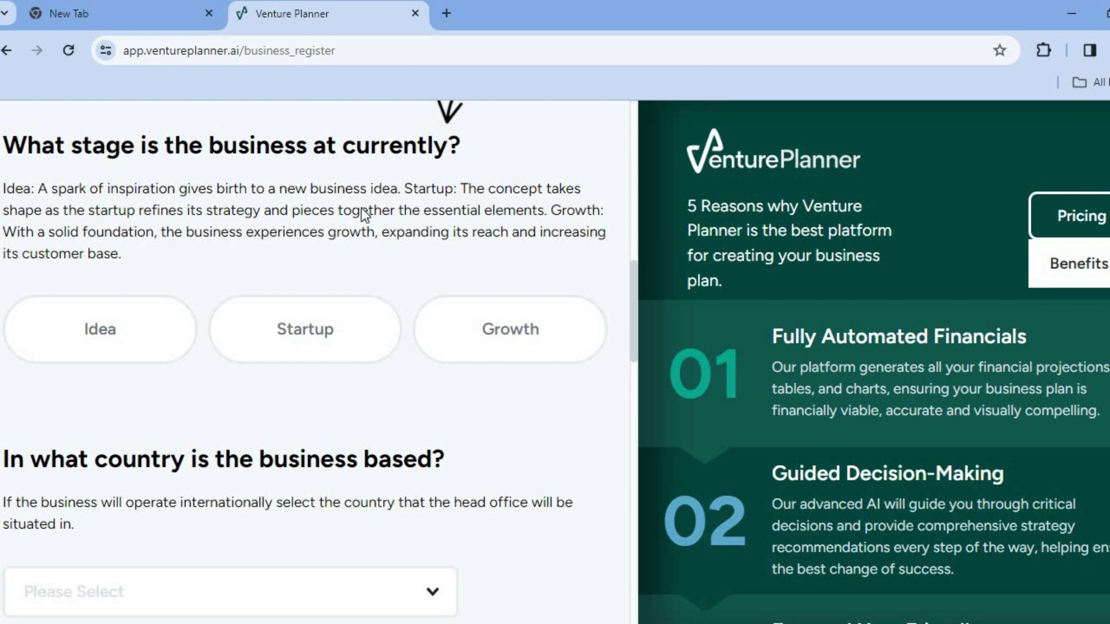
click(133, 344)
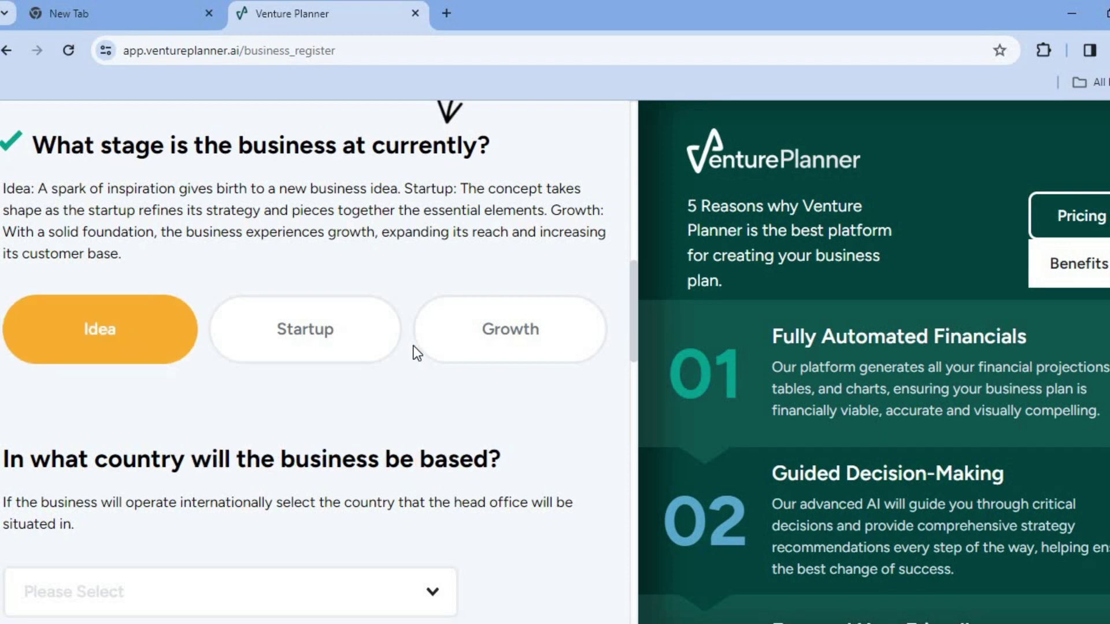
drag(633, 332, 630, 387)
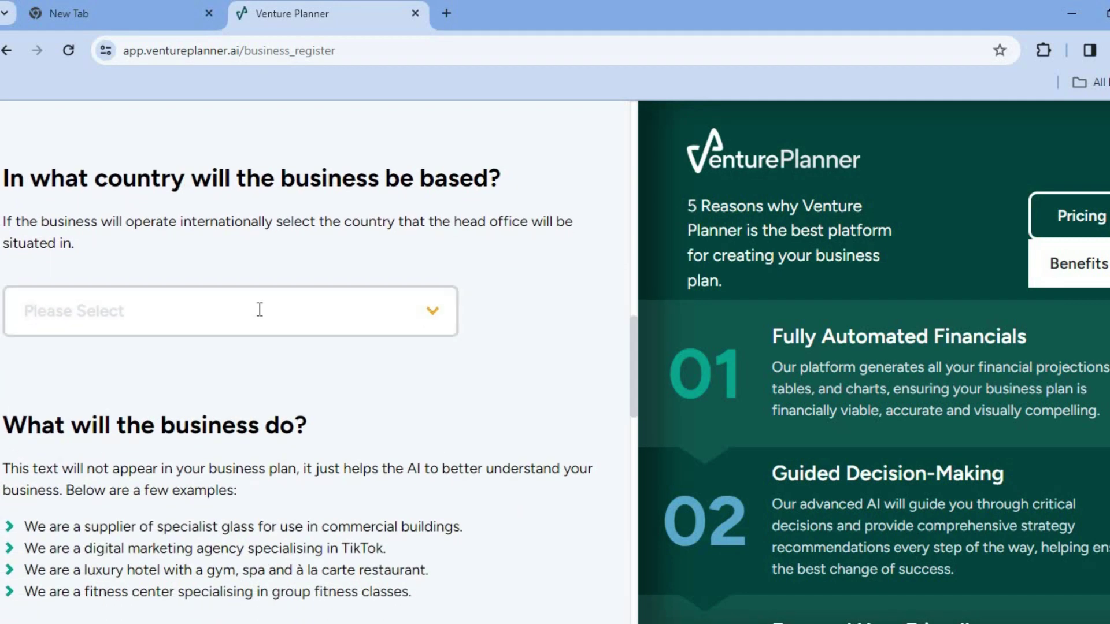
- Search 'unite' and pick United States of America as the business's country
click(259, 309)
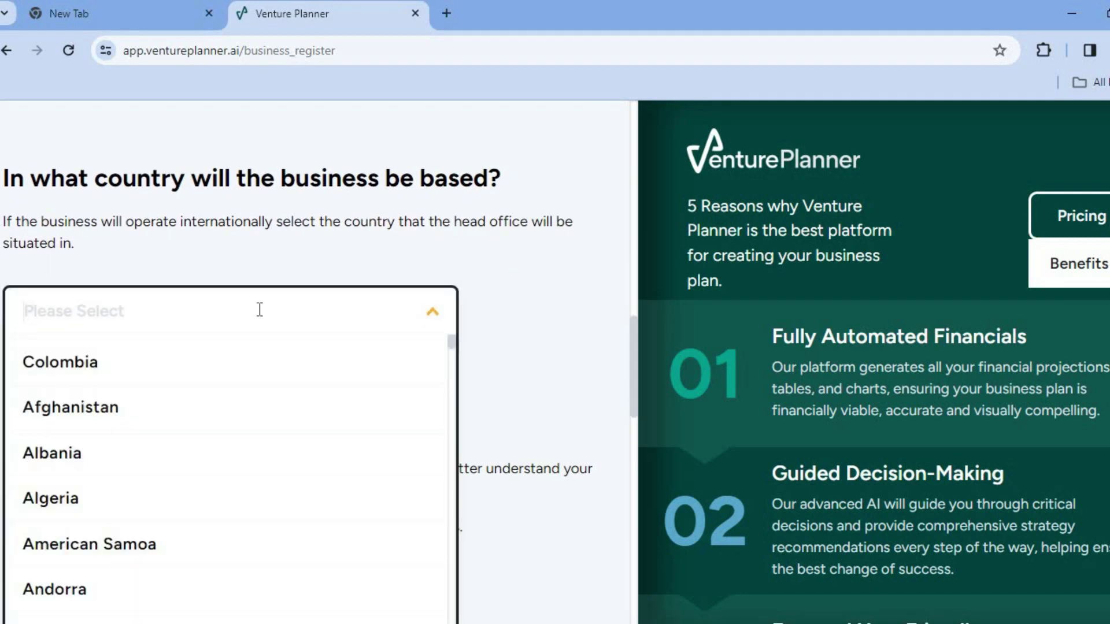
text(un)
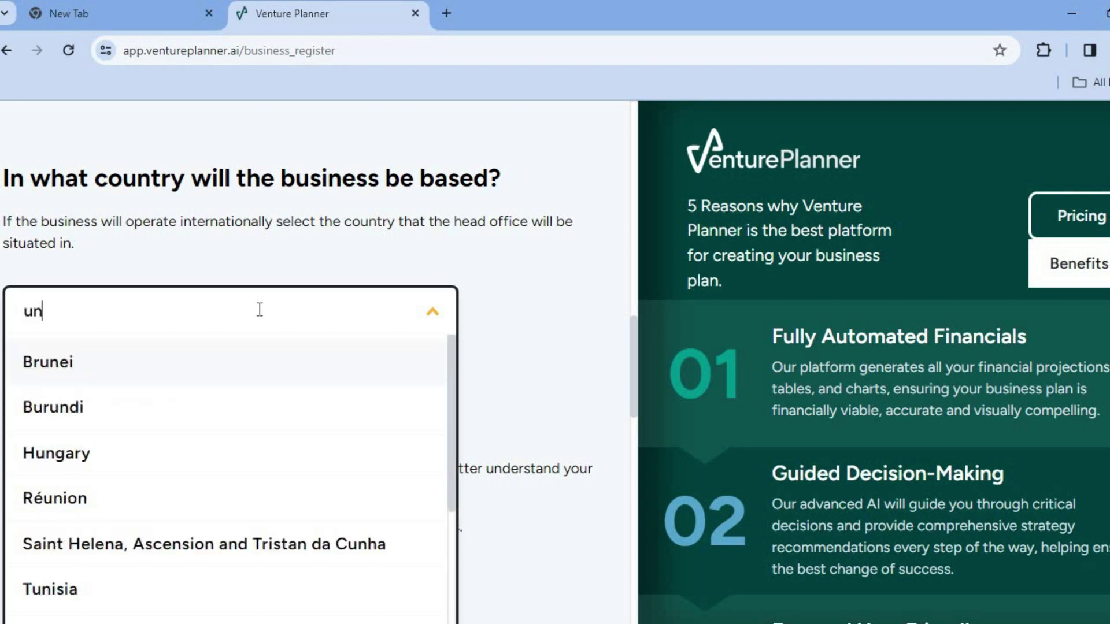
text(ite)
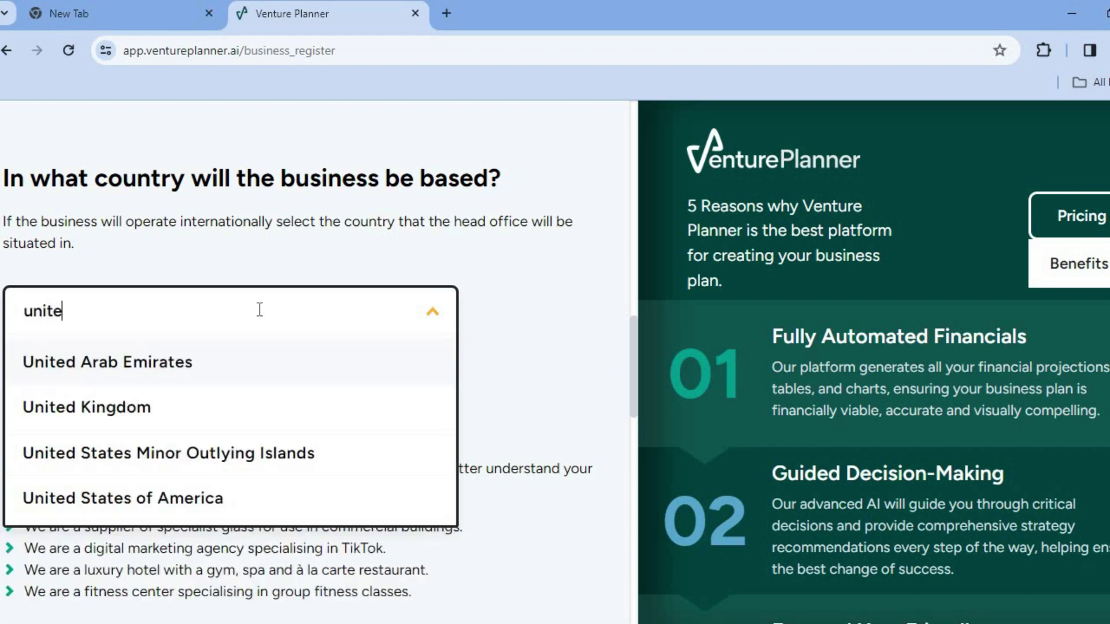
click(212, 496)
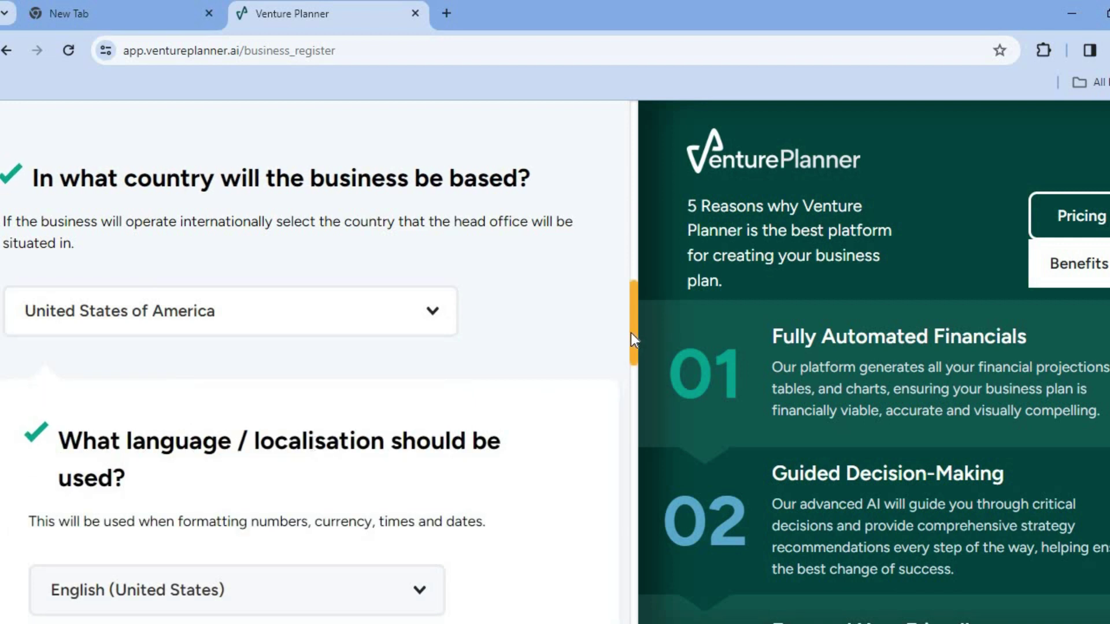
drag(630, 339, 632, 472)
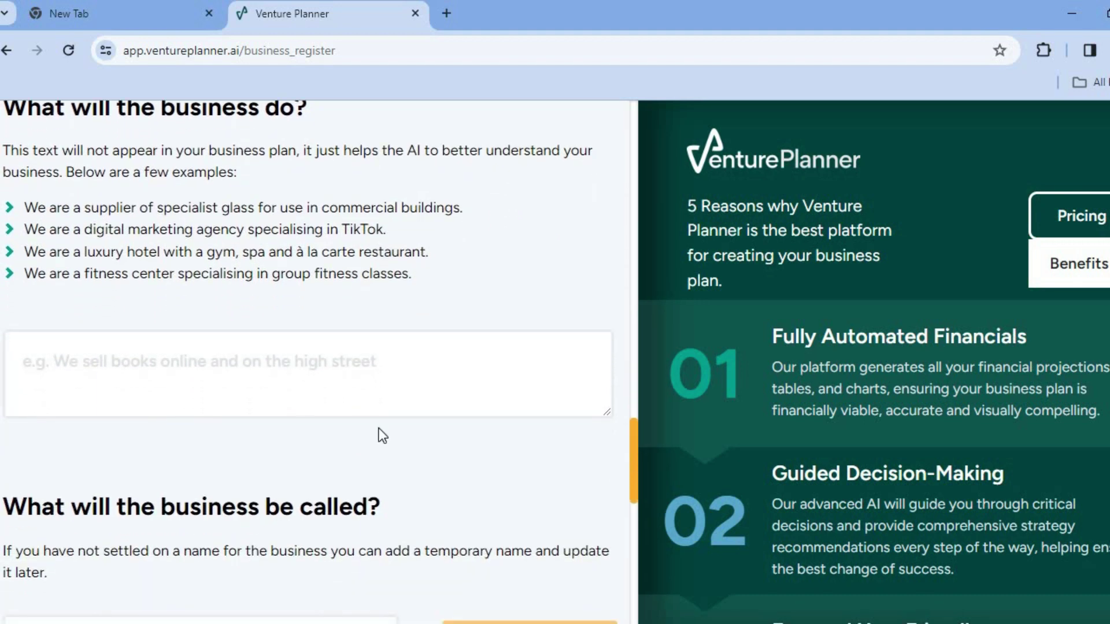
- Enter 'we will reselling laptops' as what the business will do
click(293, 379)
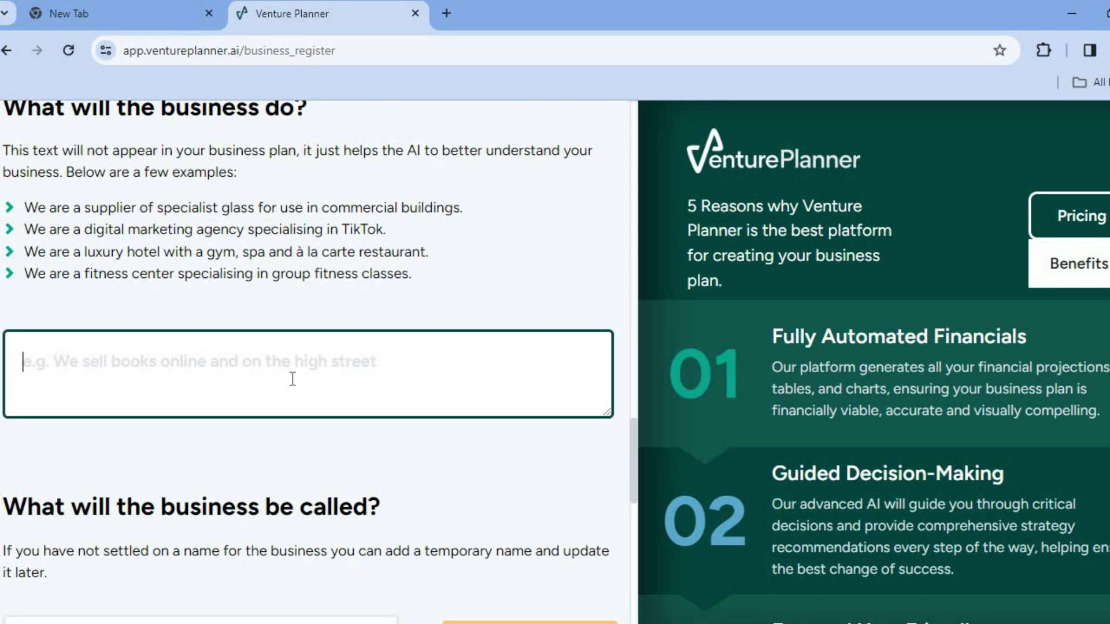
text(we will)
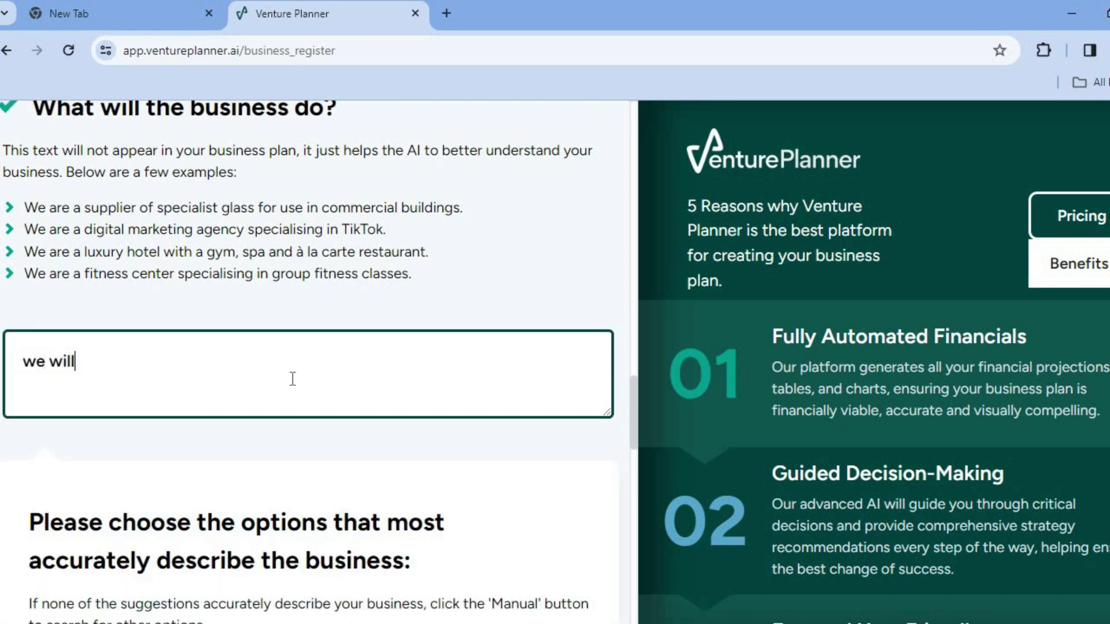
text( reselling l)
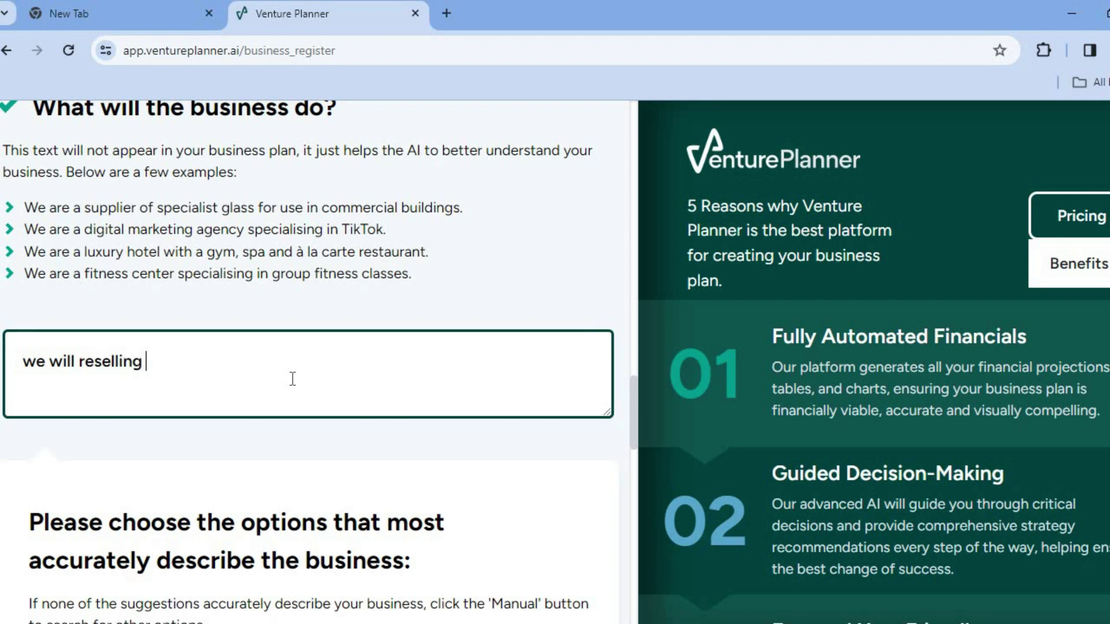
text(aptops)
drag(632, 390, 632, 443)
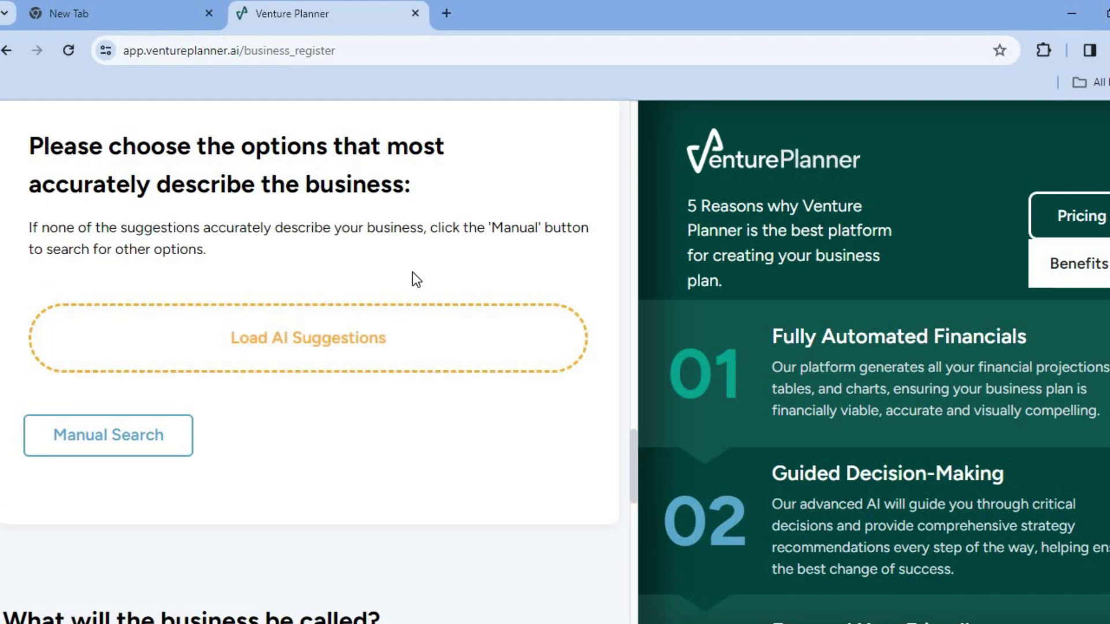
- Load AI suggestions and pick Used Computer Store as the business type
click(397, 332)
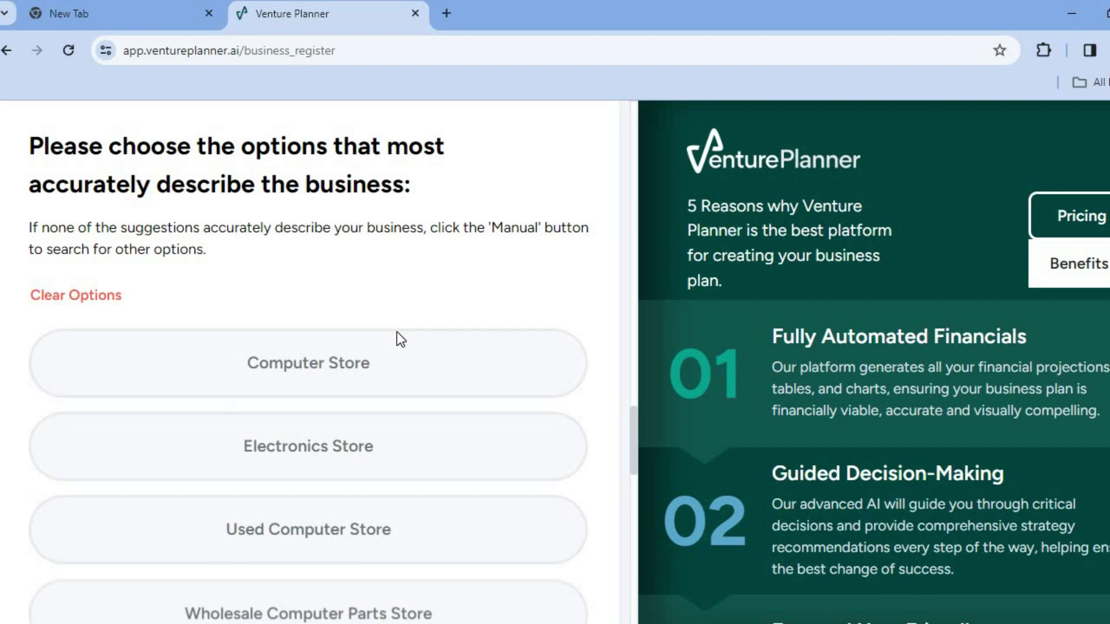
click(458, 355)
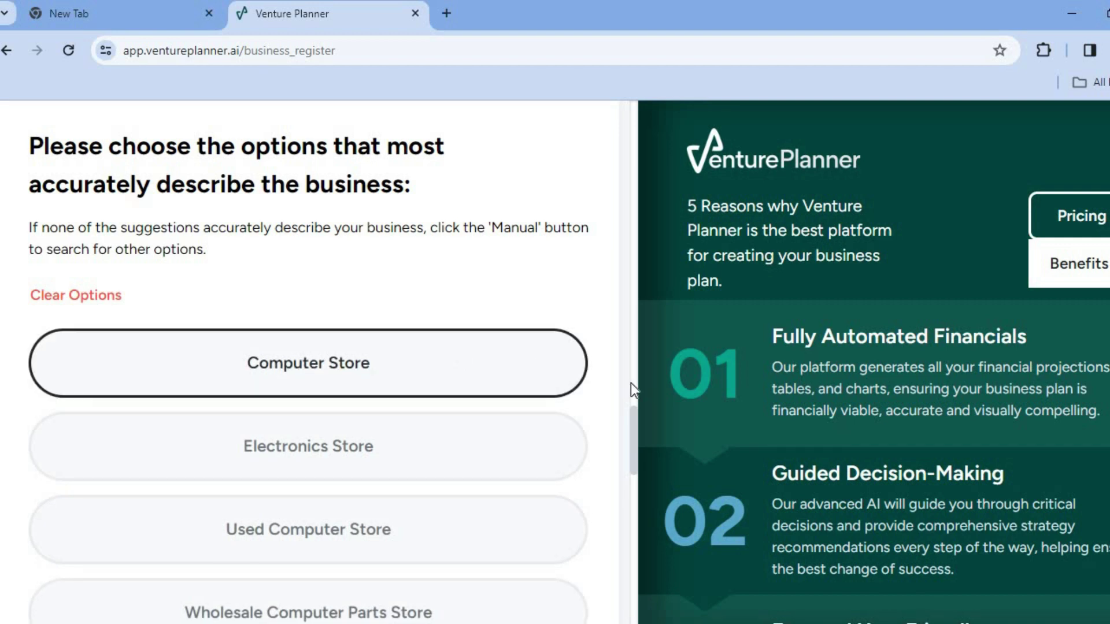
drag(636, 418, 636, 449)
click(384, 310)
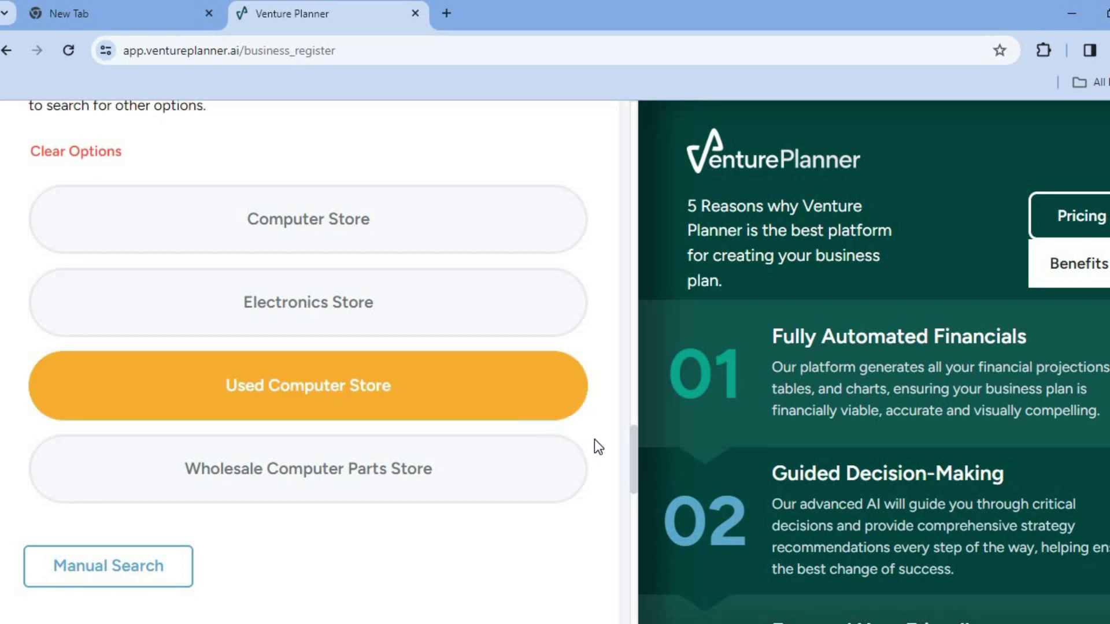
drag(636, 442, 630, 509)
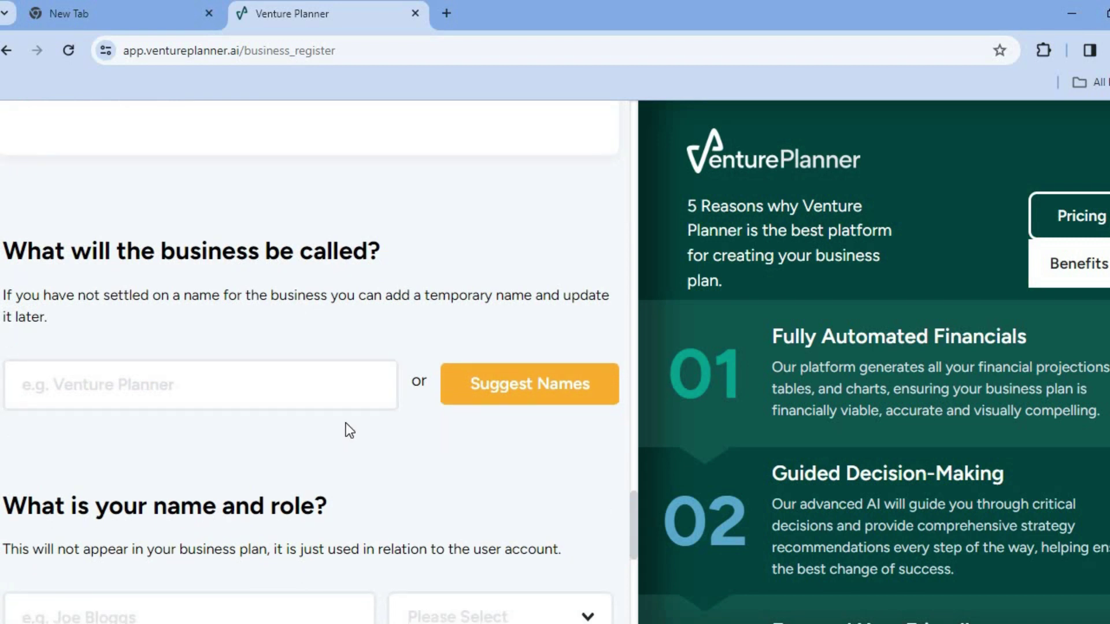
- Request AI-suggested business names and choose Gadget Garage
click(92, 386)
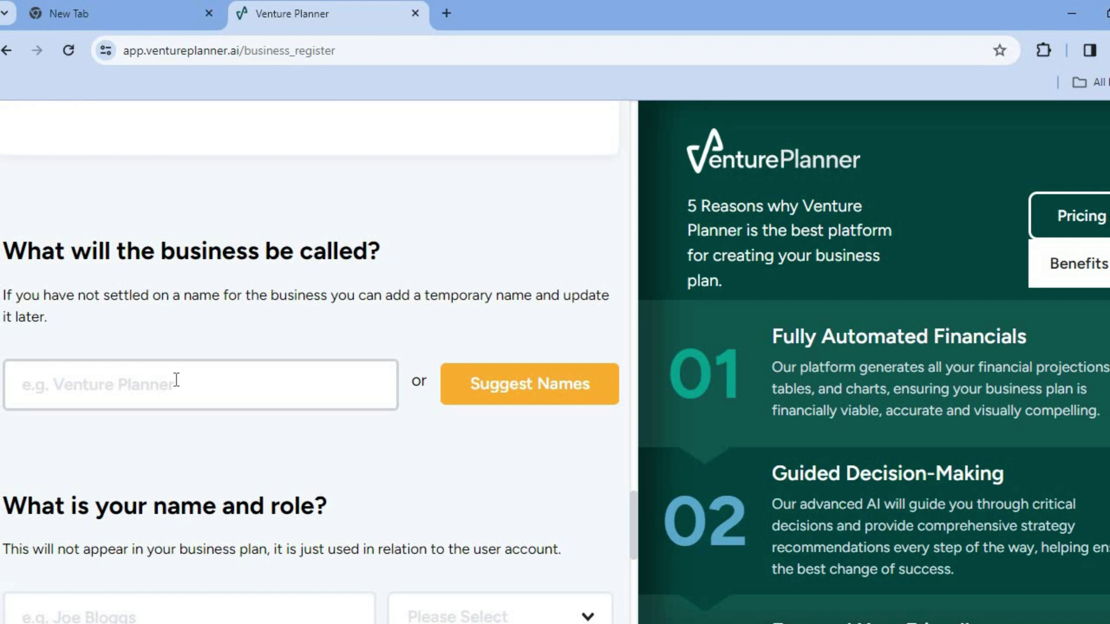
click(556, 394)
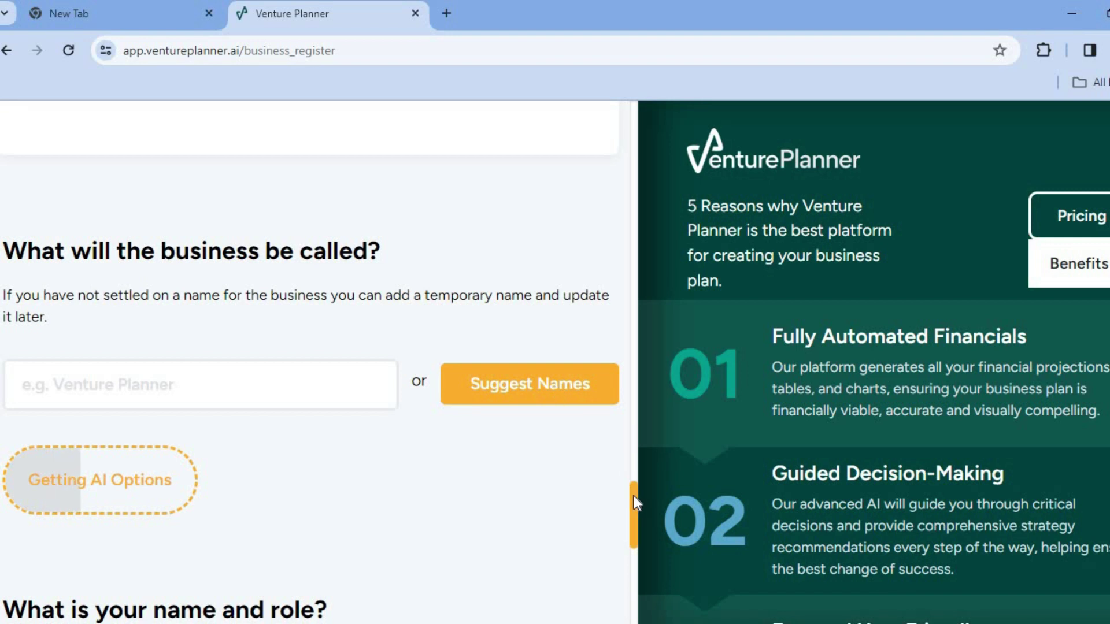
drag(634, 497, 636, 524)
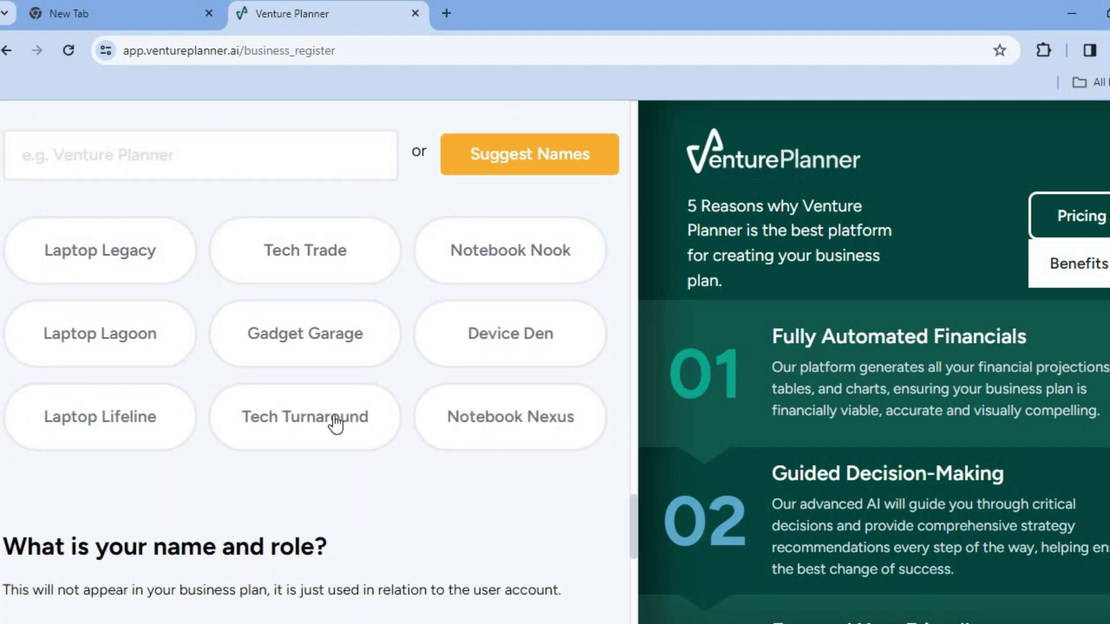
click(297, 346)
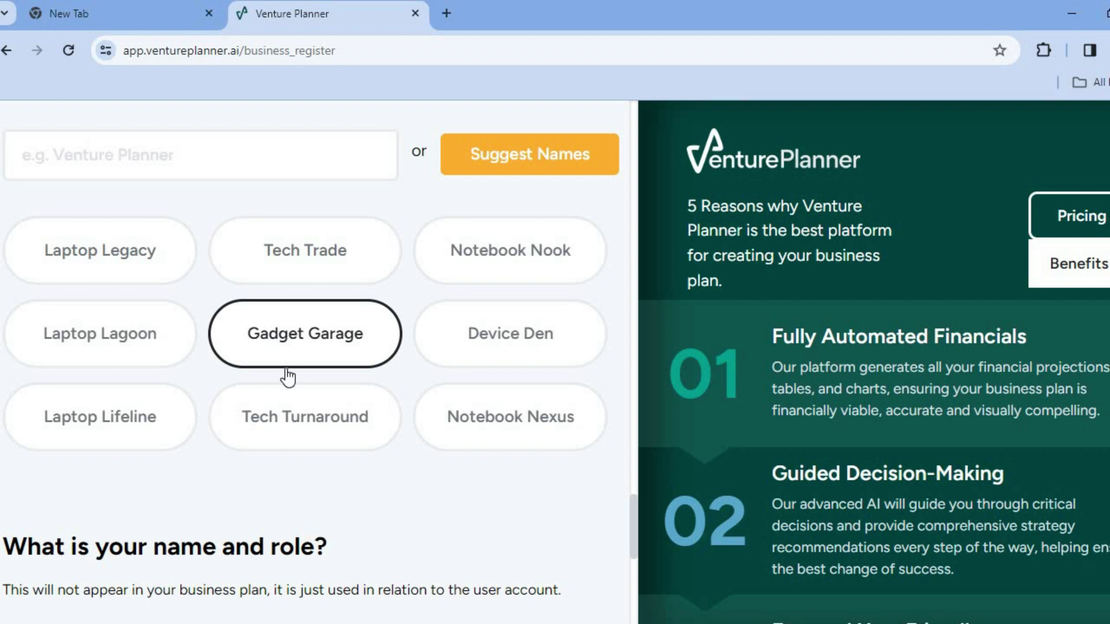
click(288, 354)
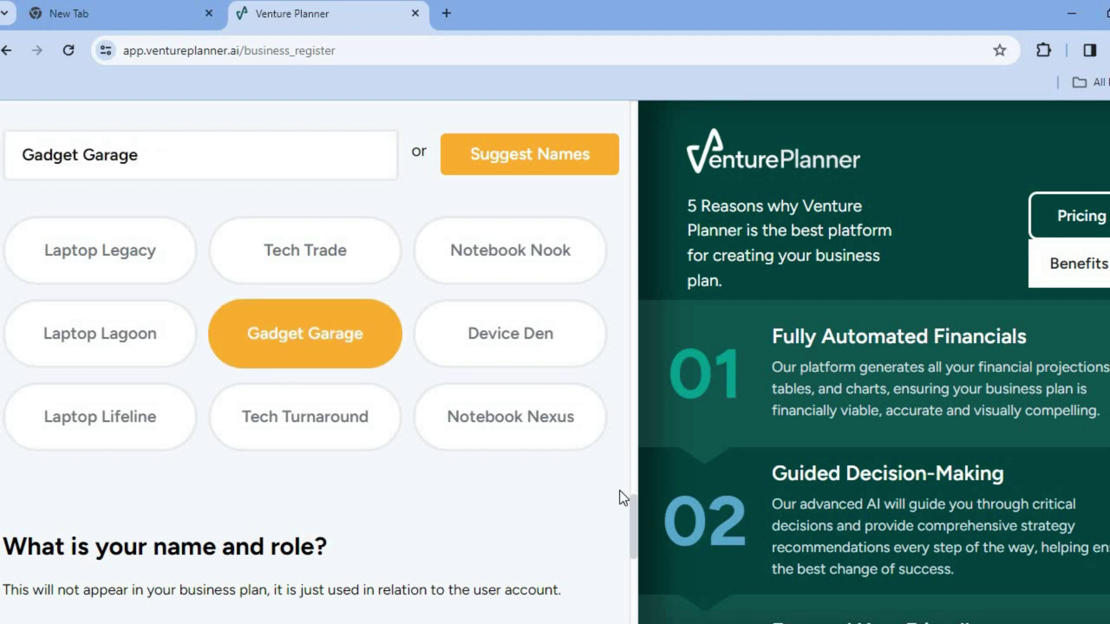
drag(637, 502, 637, 549)
- Autofill your own name and set your role to Founder
click(220, 304)
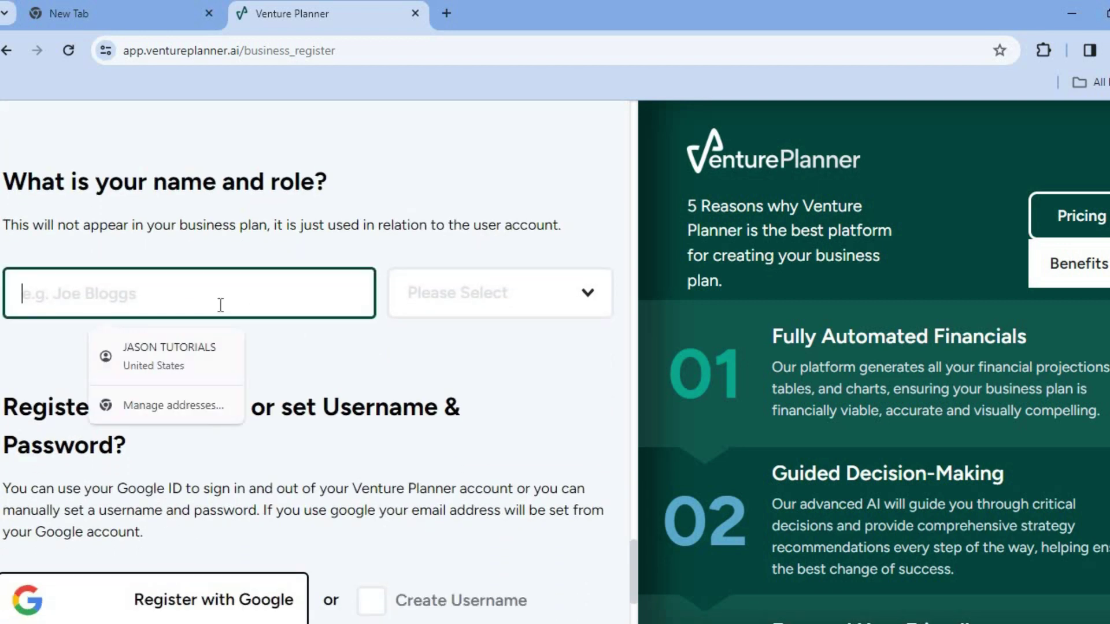
click(209, 347)
click(516, 291)
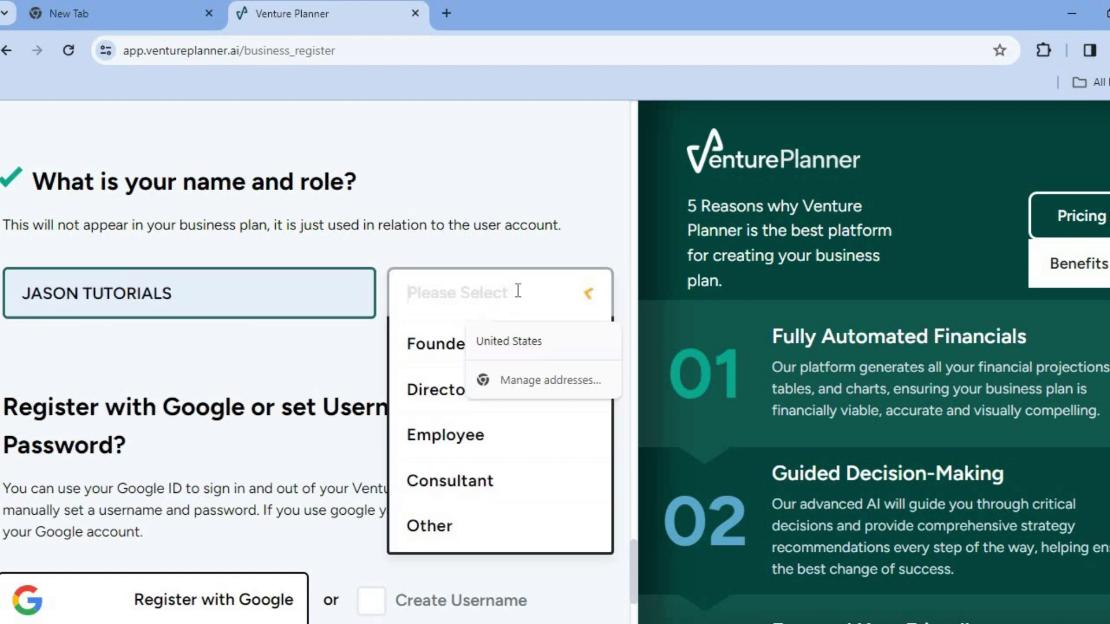
click(438, 353)
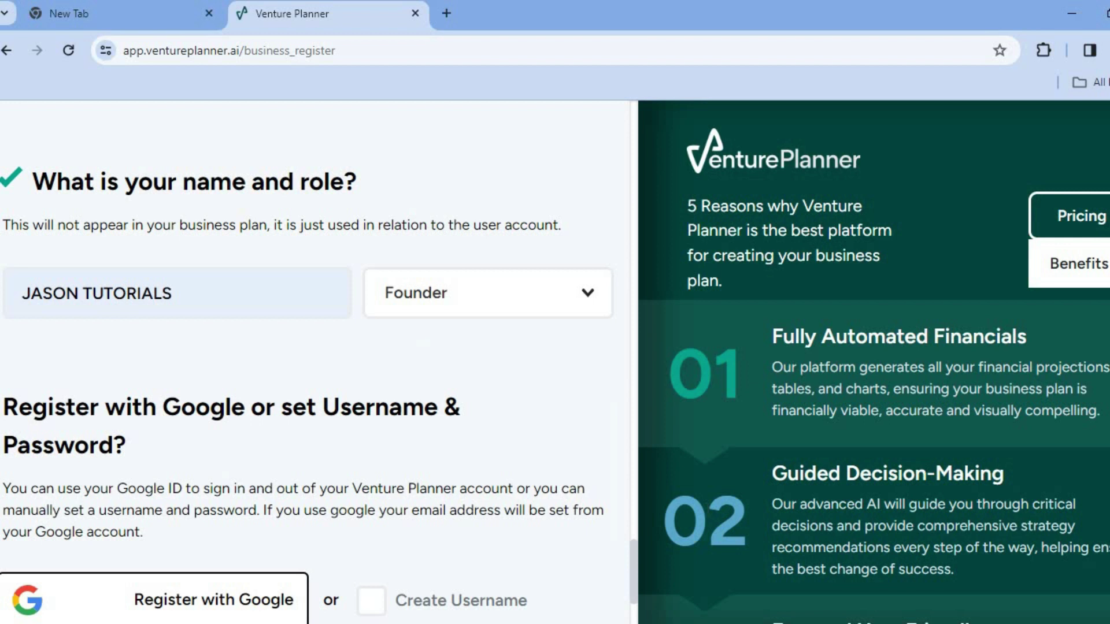
drag(633, 546, 634, 571)
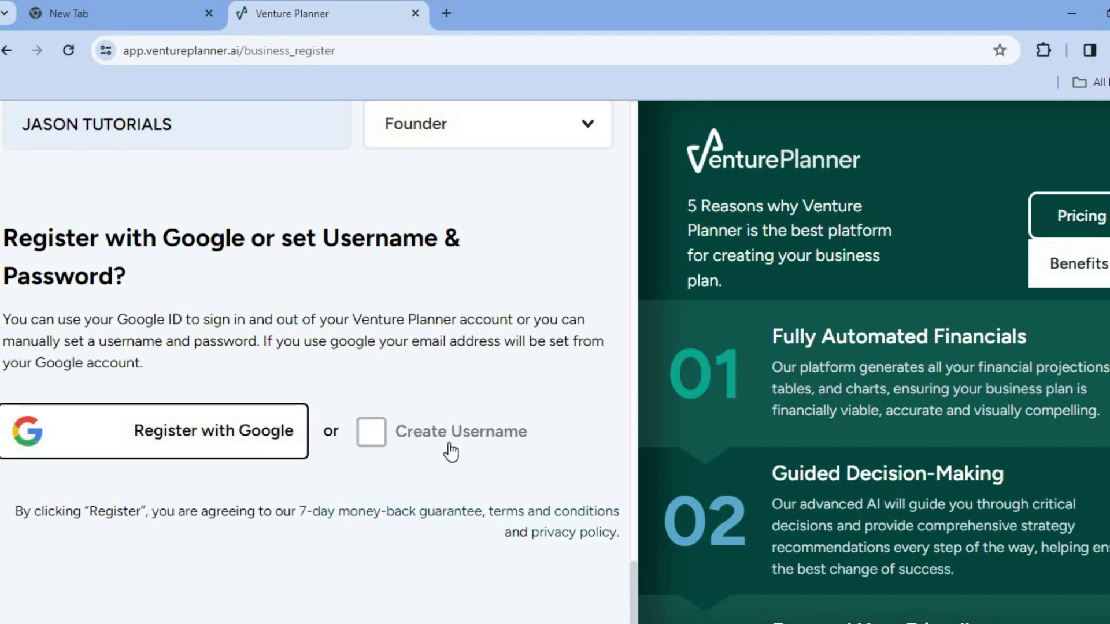
- Register with a Google account and continue to the Initial Plan Setup questions
click(196, 431)
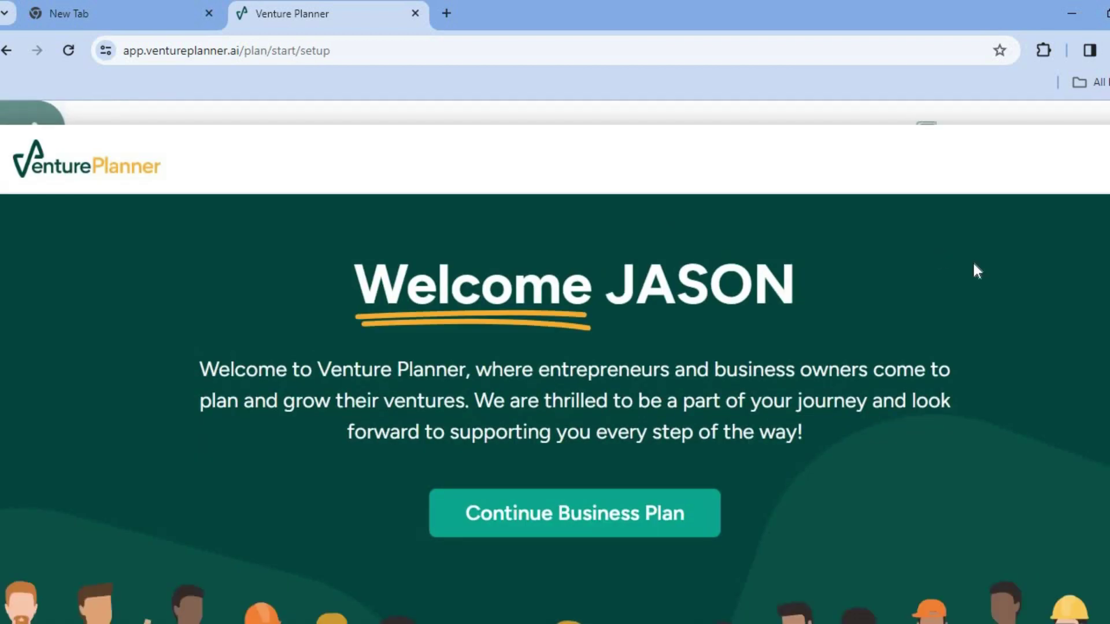
click(662, 512)
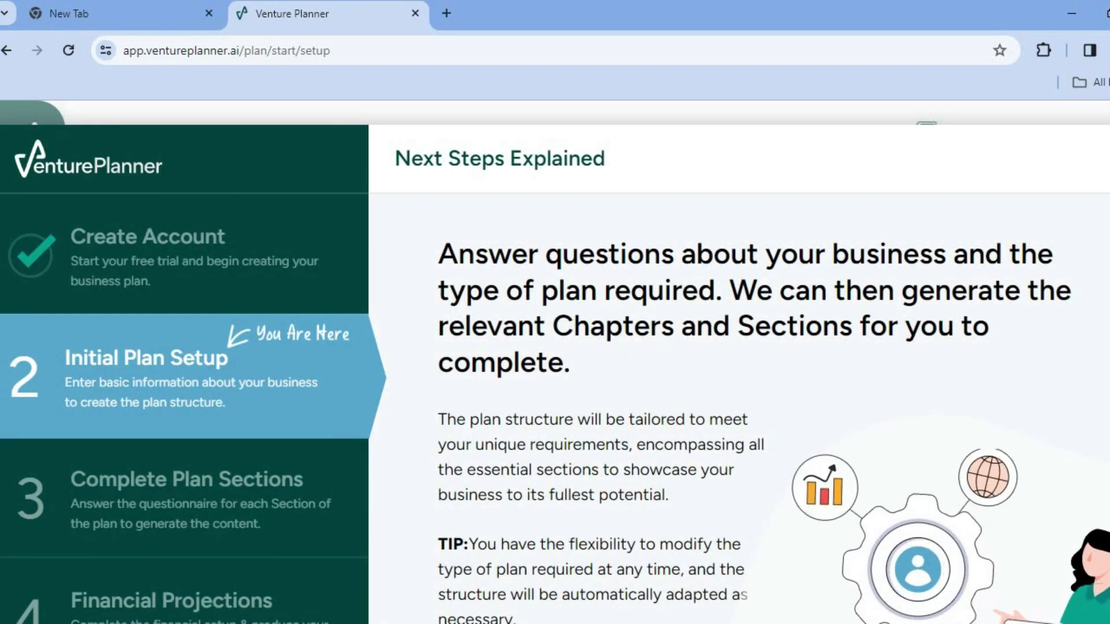
scroll(555, 363, down, 3)
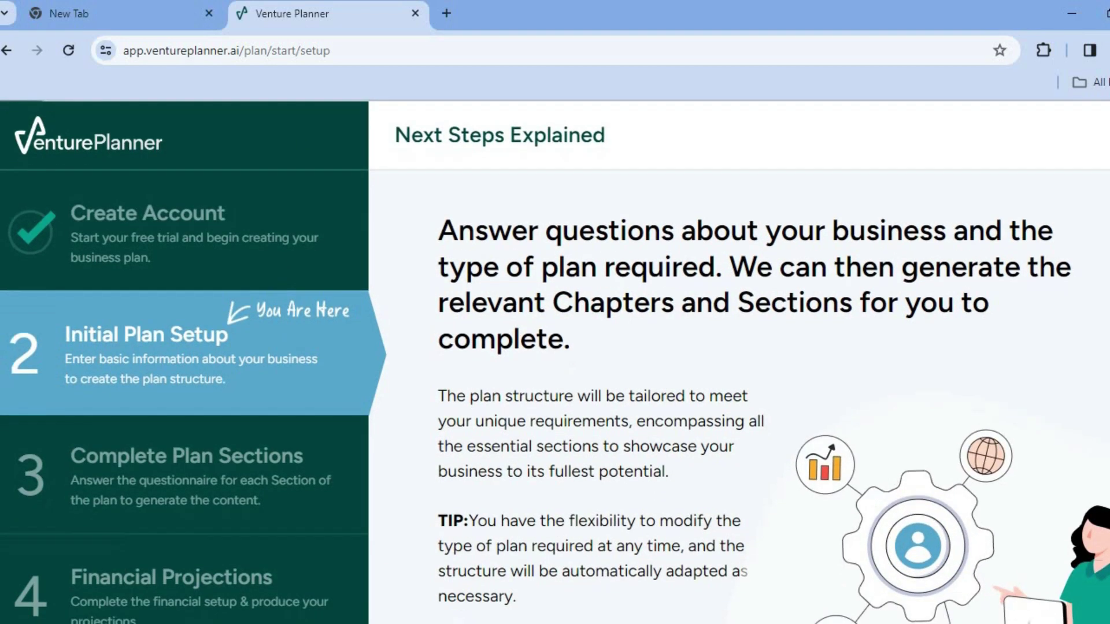
scroll(555, 362, down, 1)
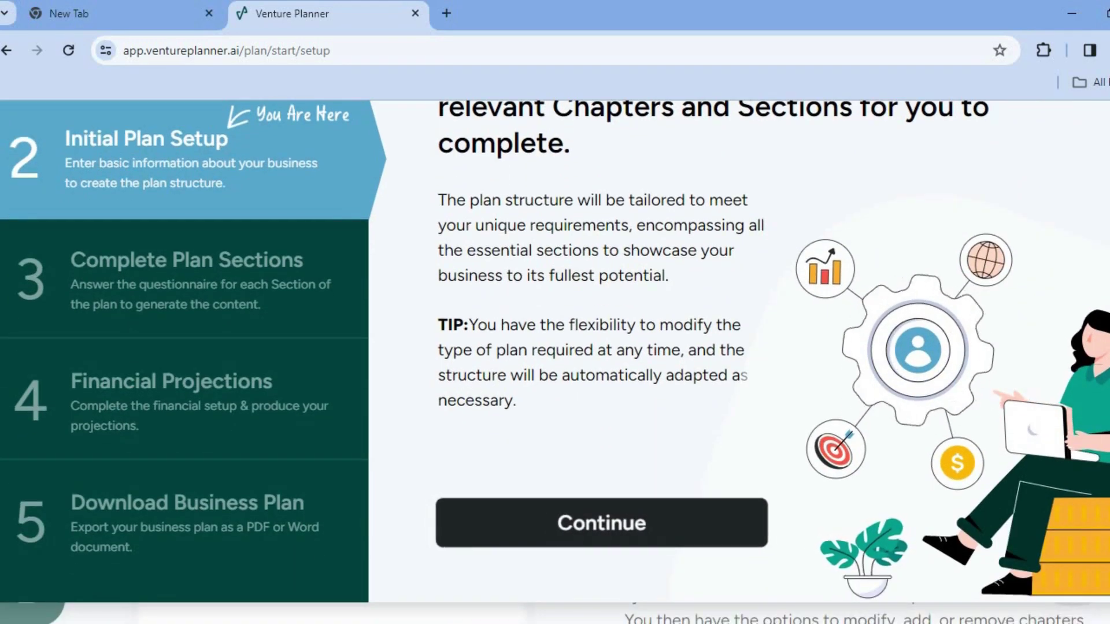
click(662, 532)
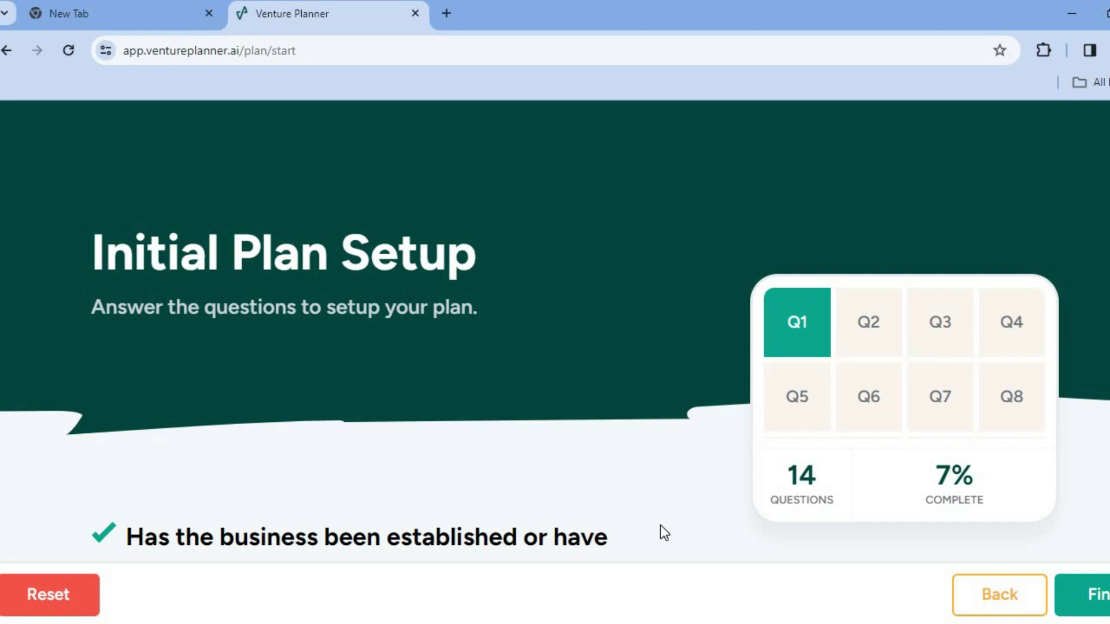
- Set the planned establishment date to 2024, Q3 (July - September)
scroll(555, 362, down, 7)
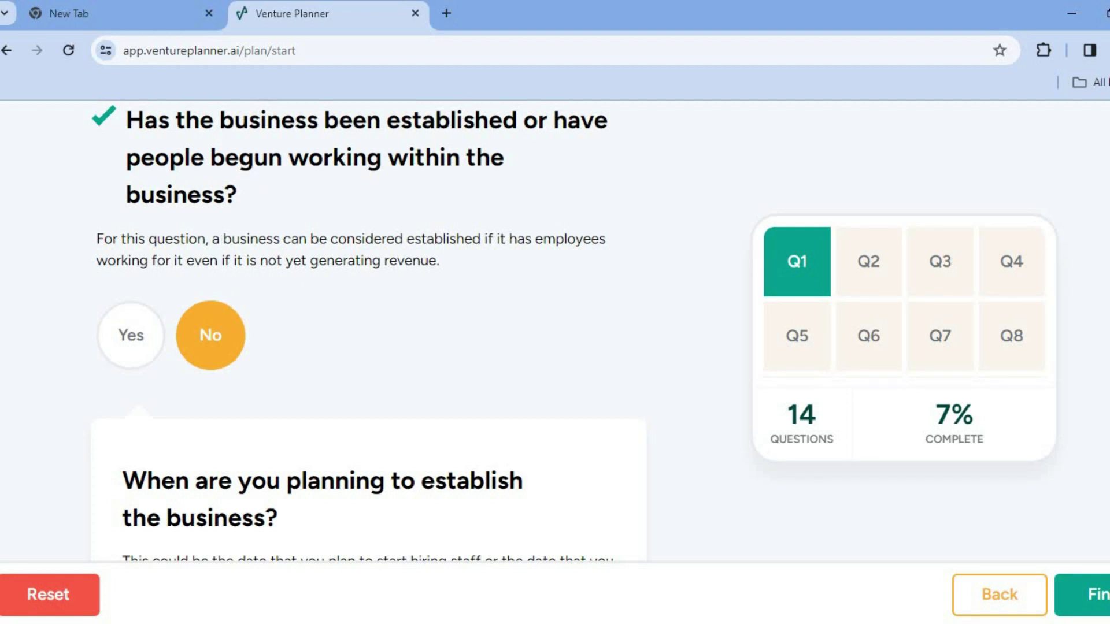
scroll(370, 330, down, 4)
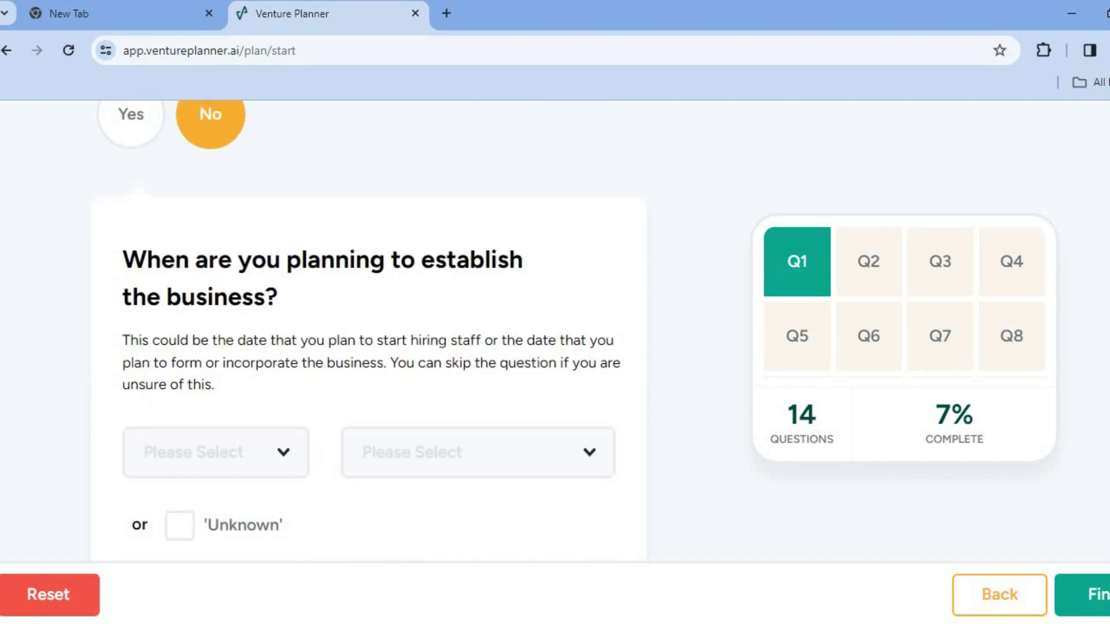
scroll(370, 330, down, 3)
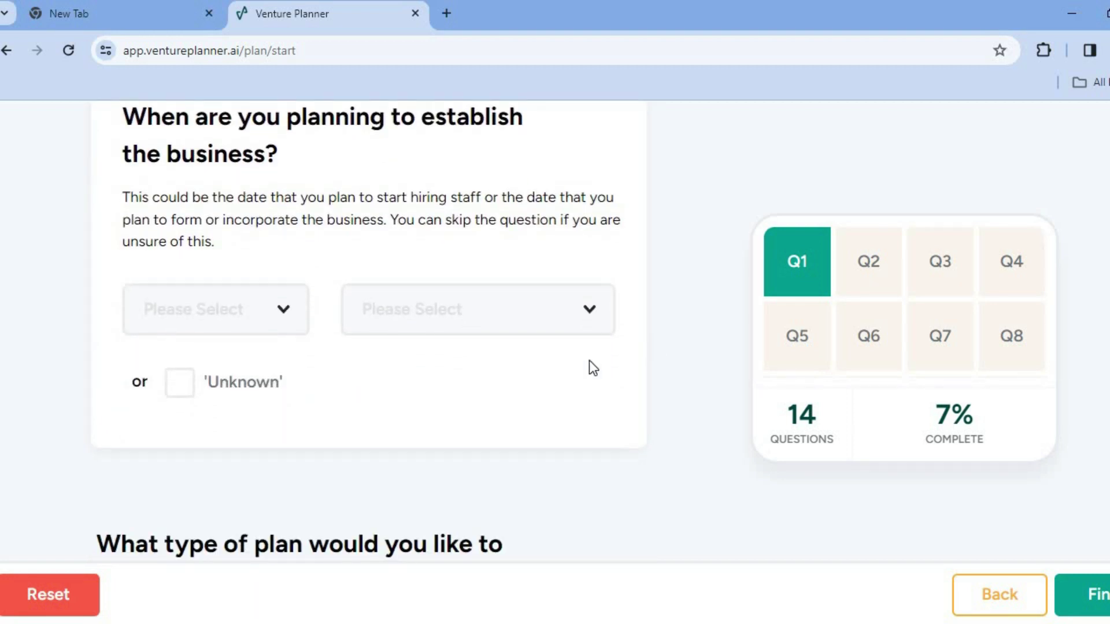
click(281, 315)
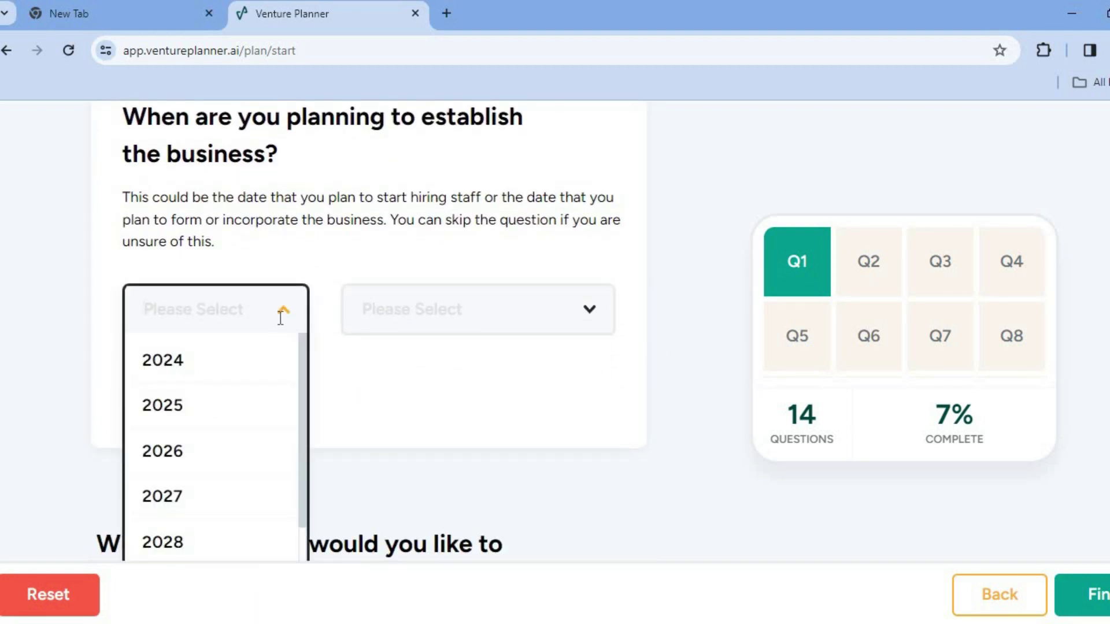
click(232, 366)
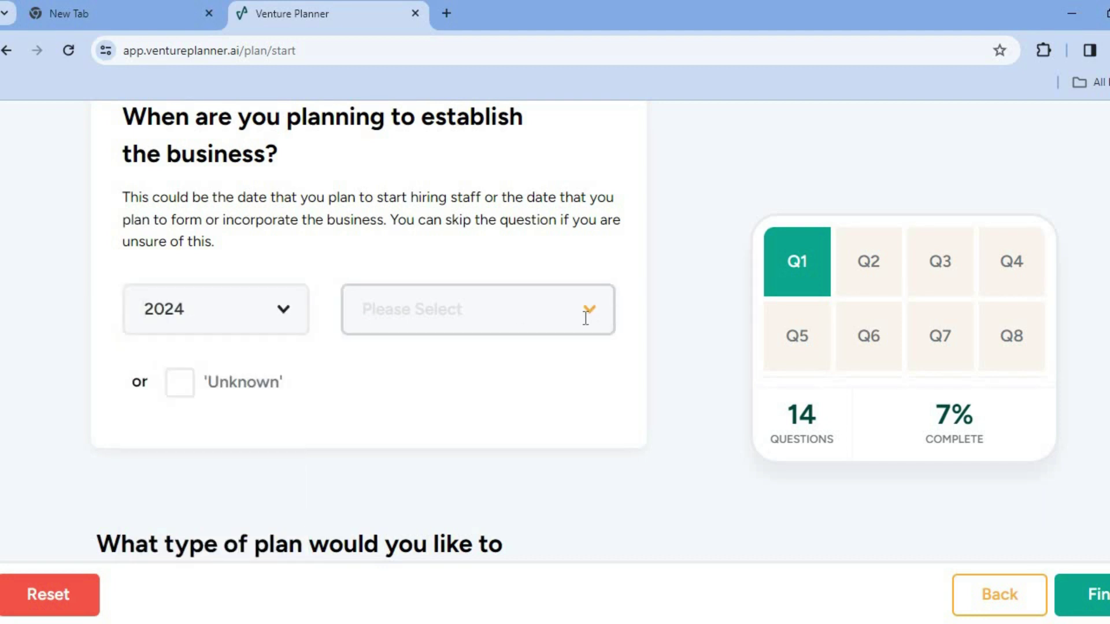
click(587, 312)
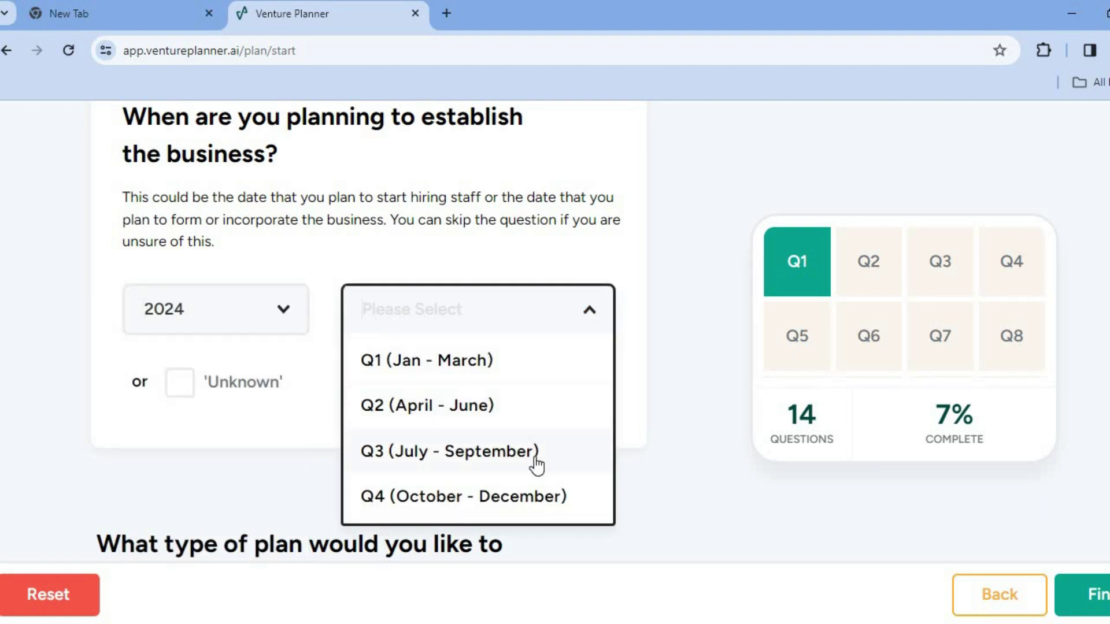
click(536, 457)
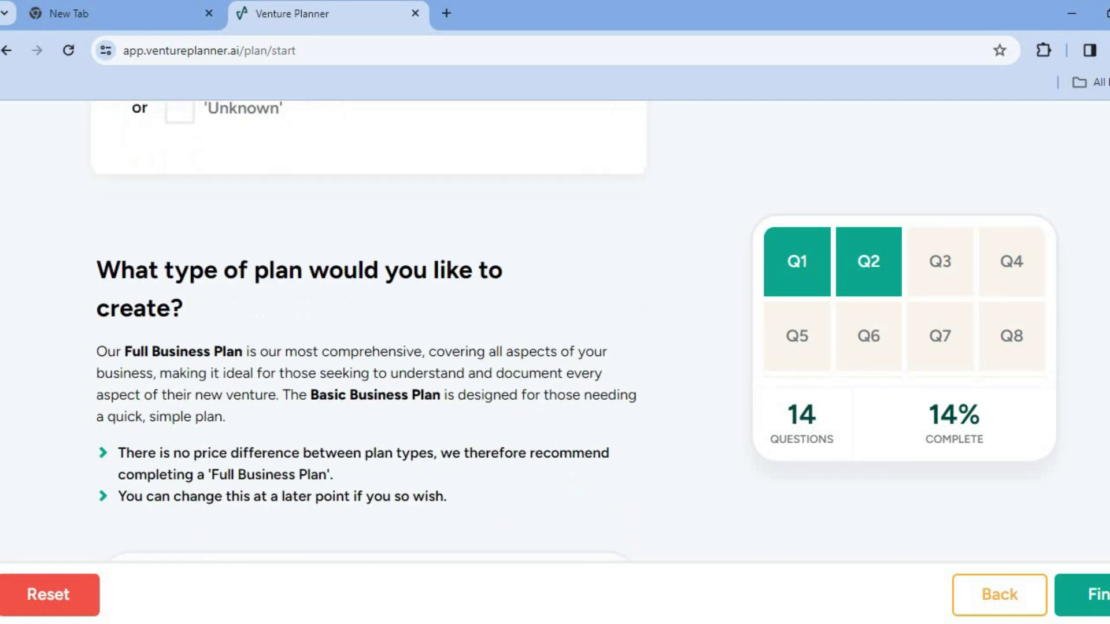
scroll(368, 339, down, 5)
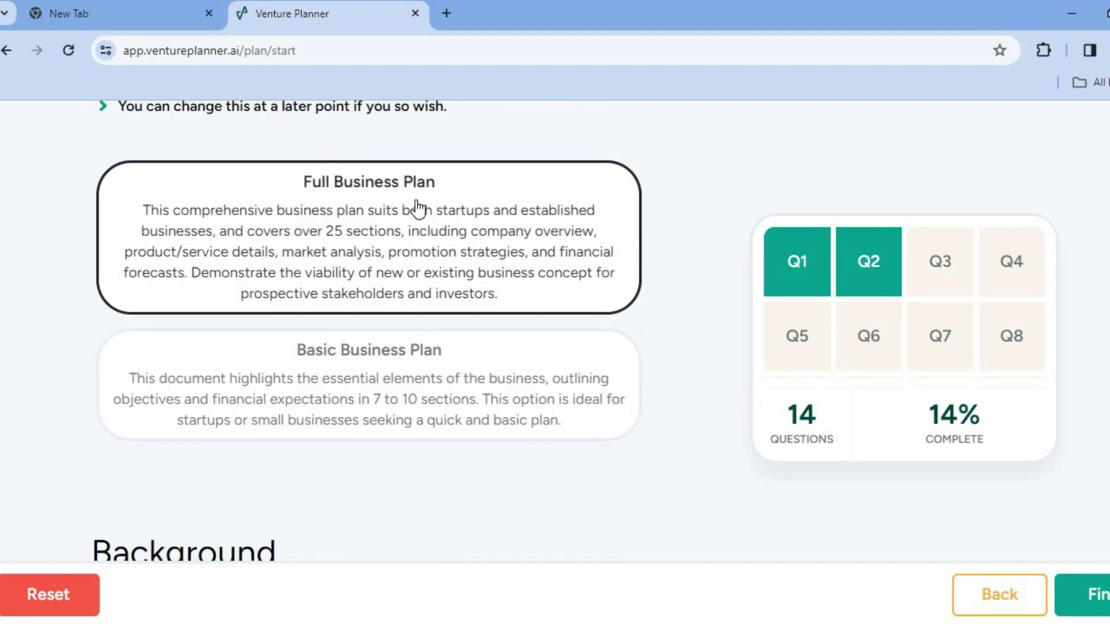
- Pick Basic Business Plan, LLC, no other staff now, and Yes to staffing changes later
click(454, 391)
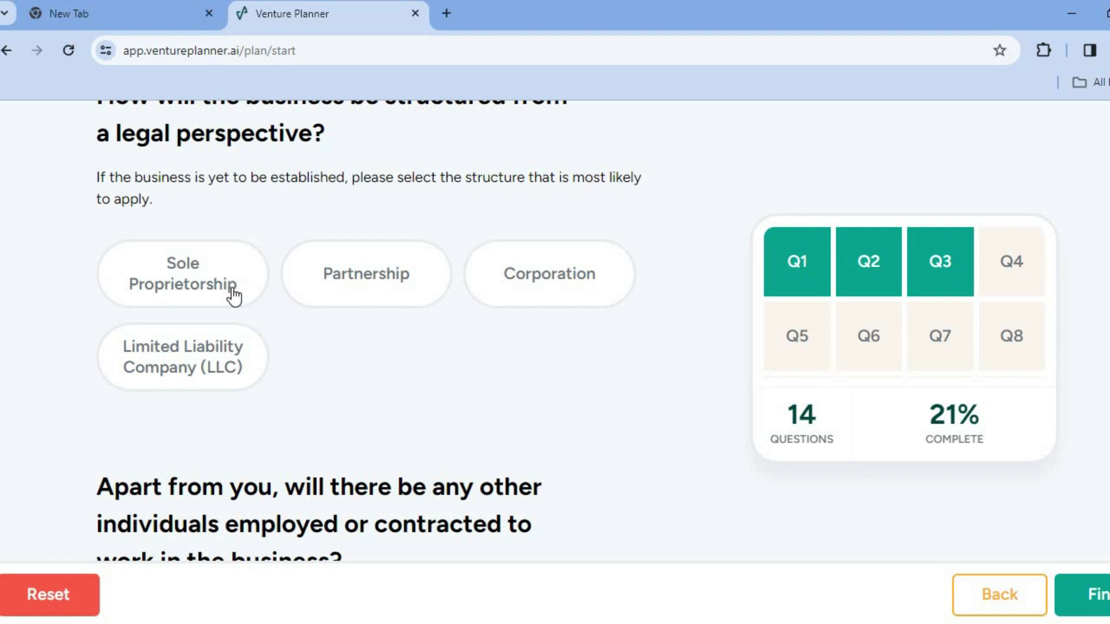
click(197, 373)
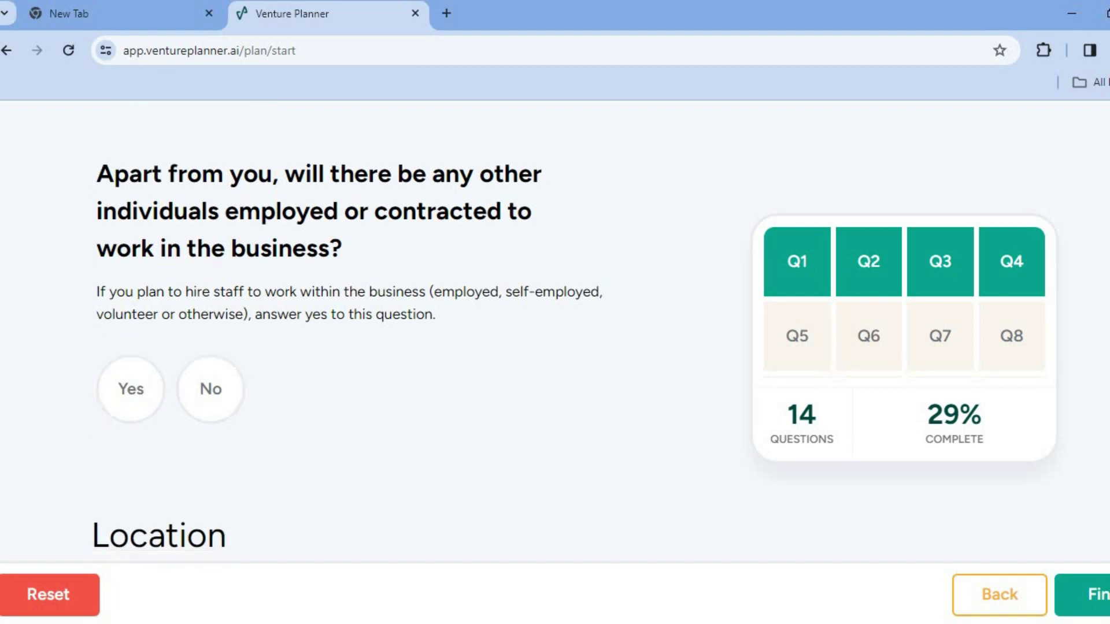
click(223, 358)
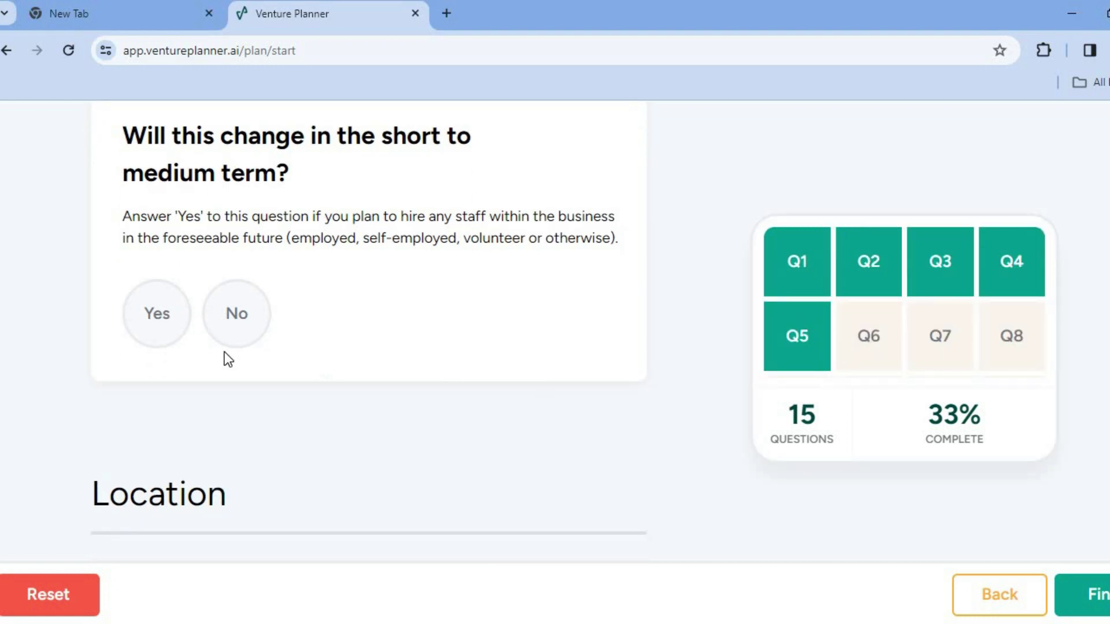
click(150, 339)
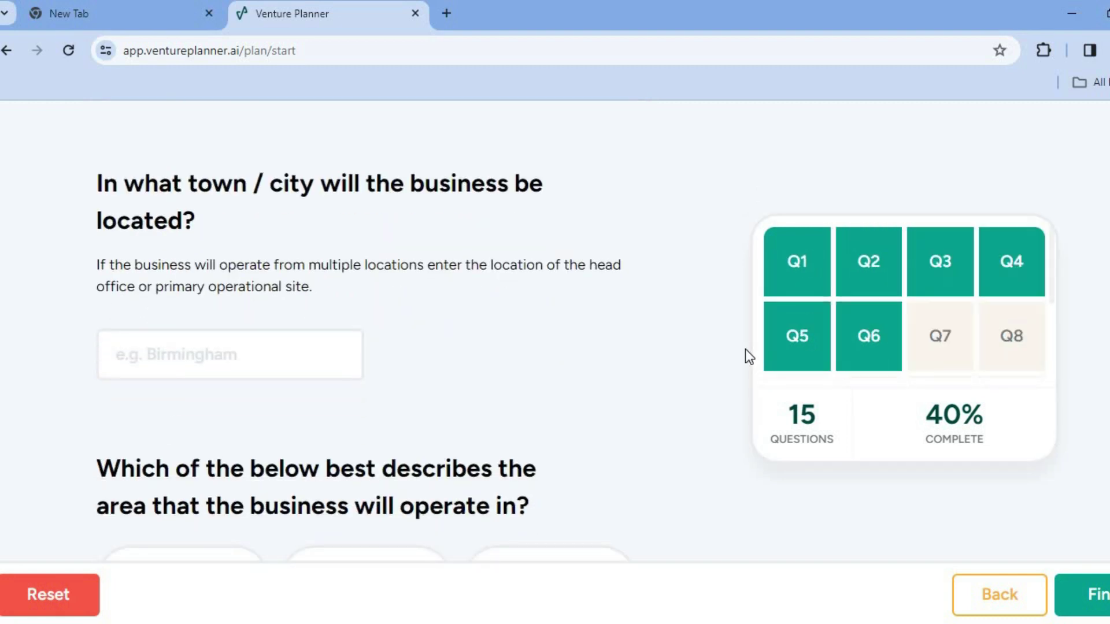
- Enter Doral as the town or city and Local Area as the operating area
click(280, 352)
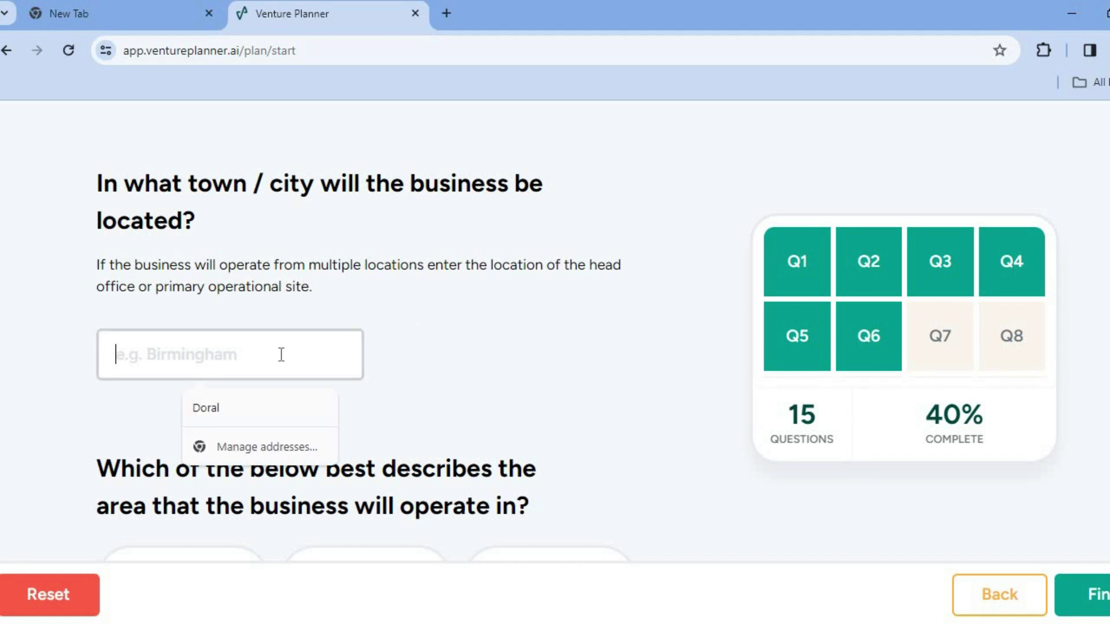
click(263, 405)
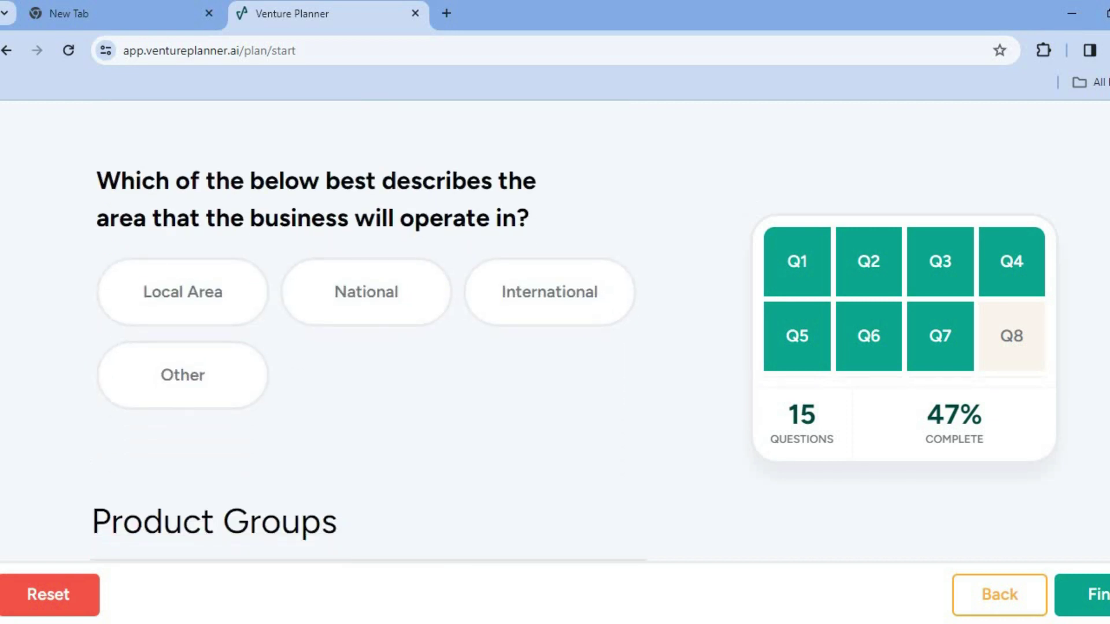
mouse_move(766, 364)
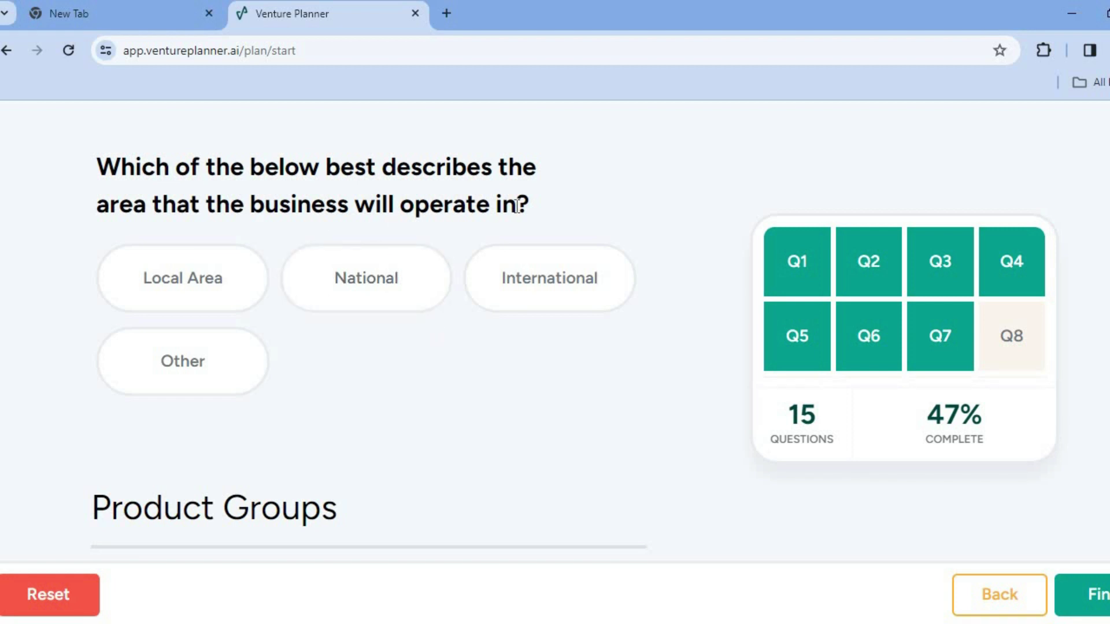
click(250, 274)
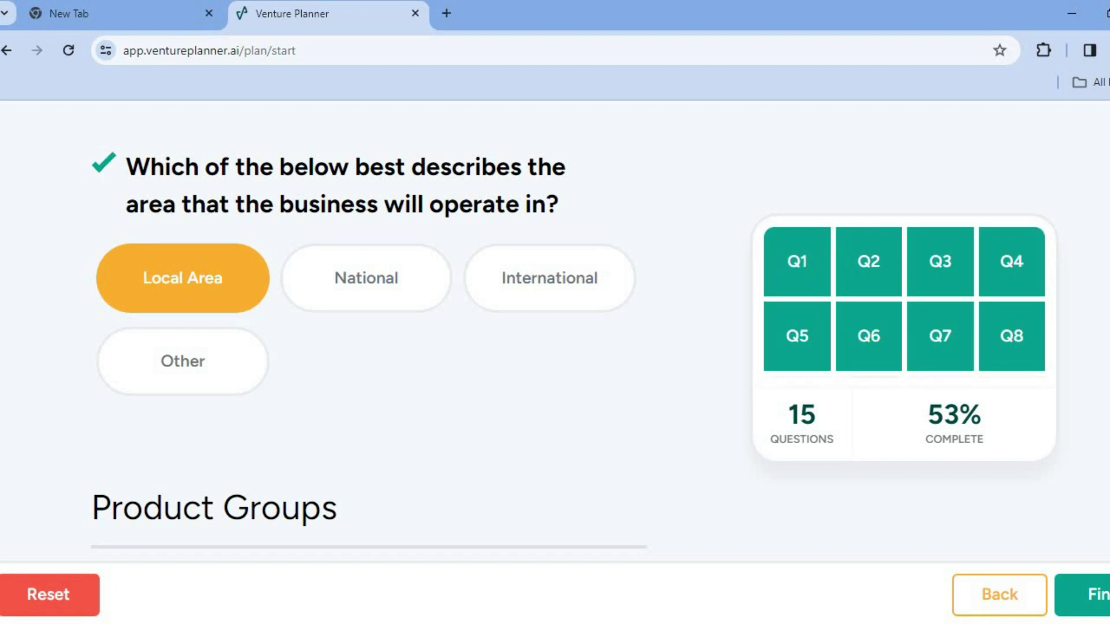
scroll(368, 324, down, 9)
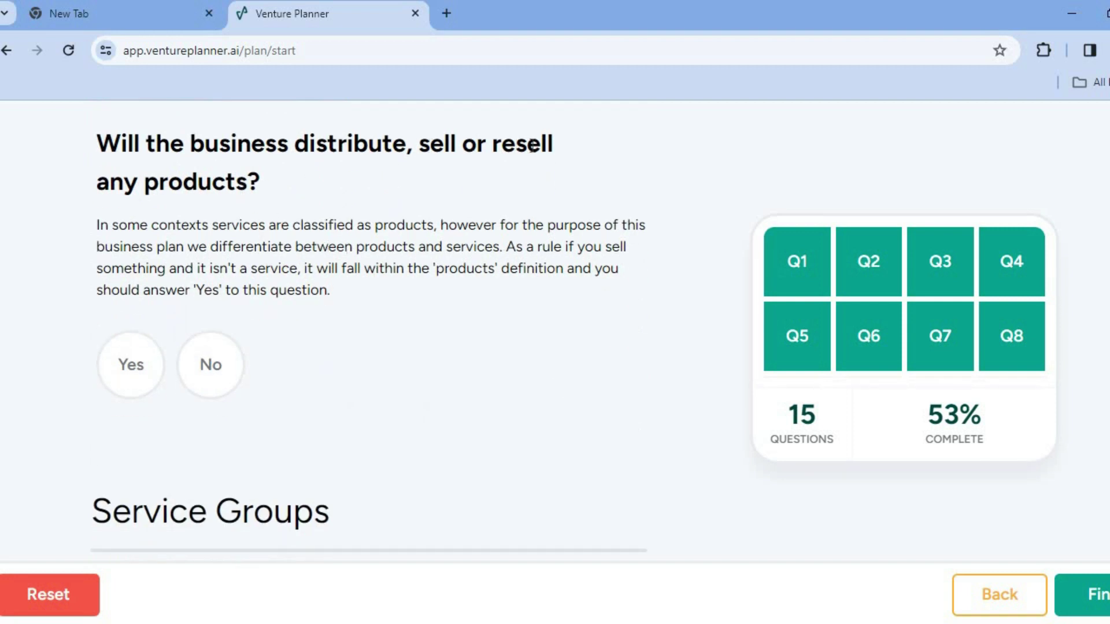
- Answer Yes to selling products with a Used Laptops product group, and No to manufacturing and services
click(148, 379)
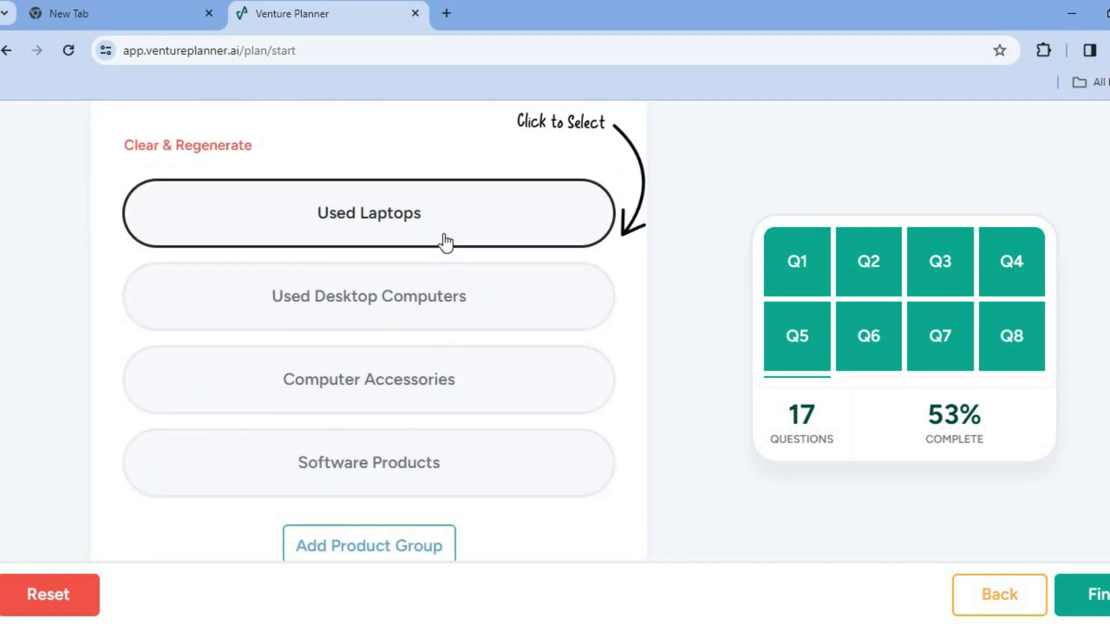
click(445, 242)
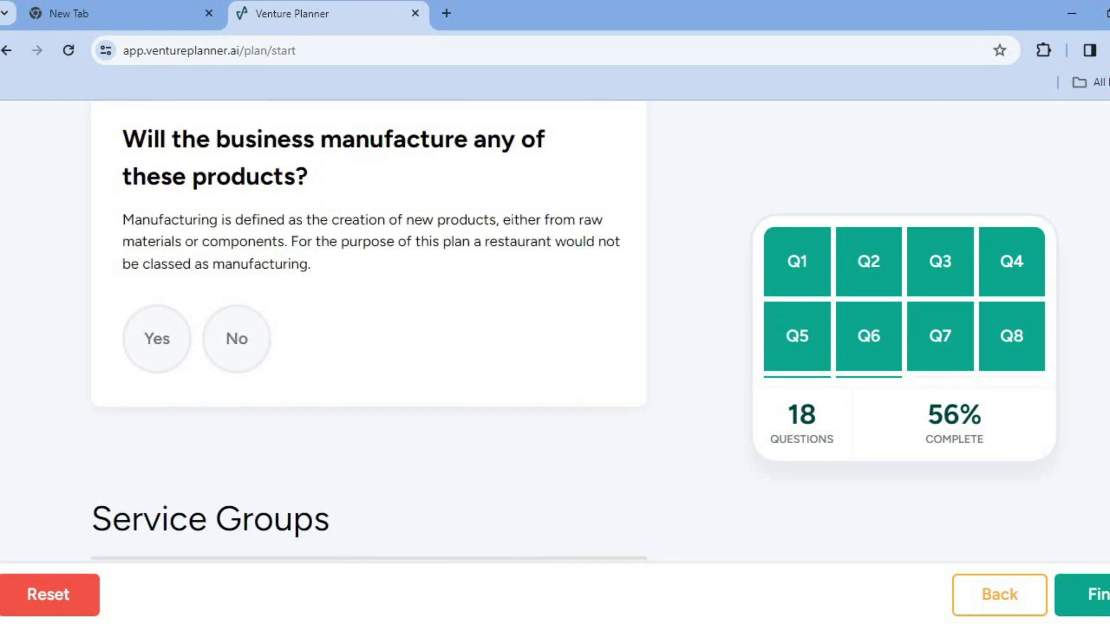
click(220, 352)
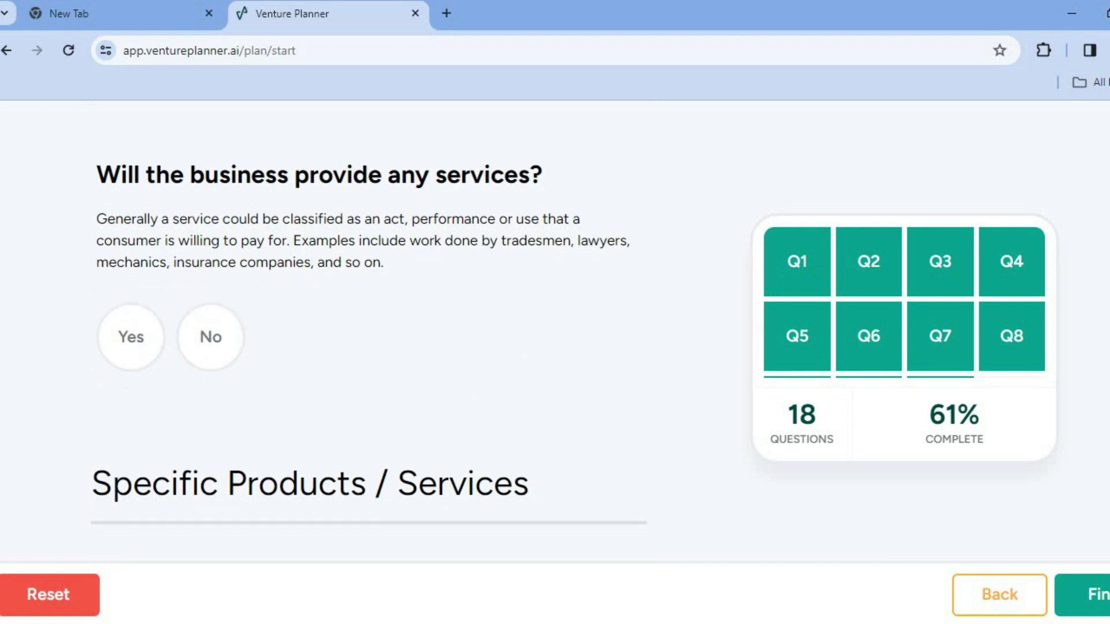
click(209, 345)
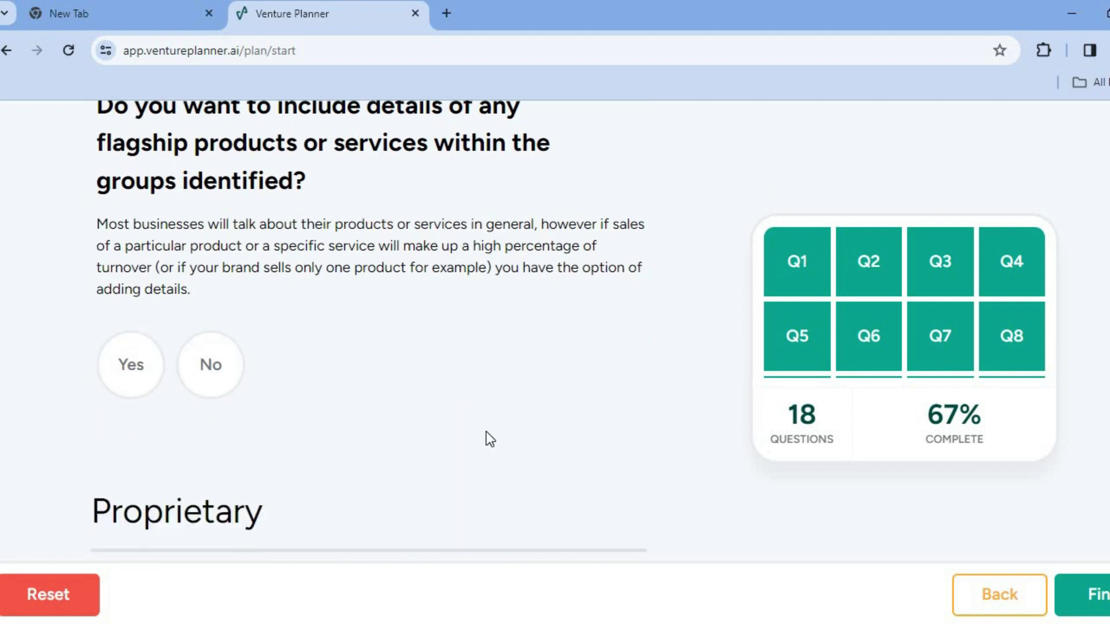
- Decline flagship product details and answer No to both unique assets and protected intellectual property
click(202, 378)
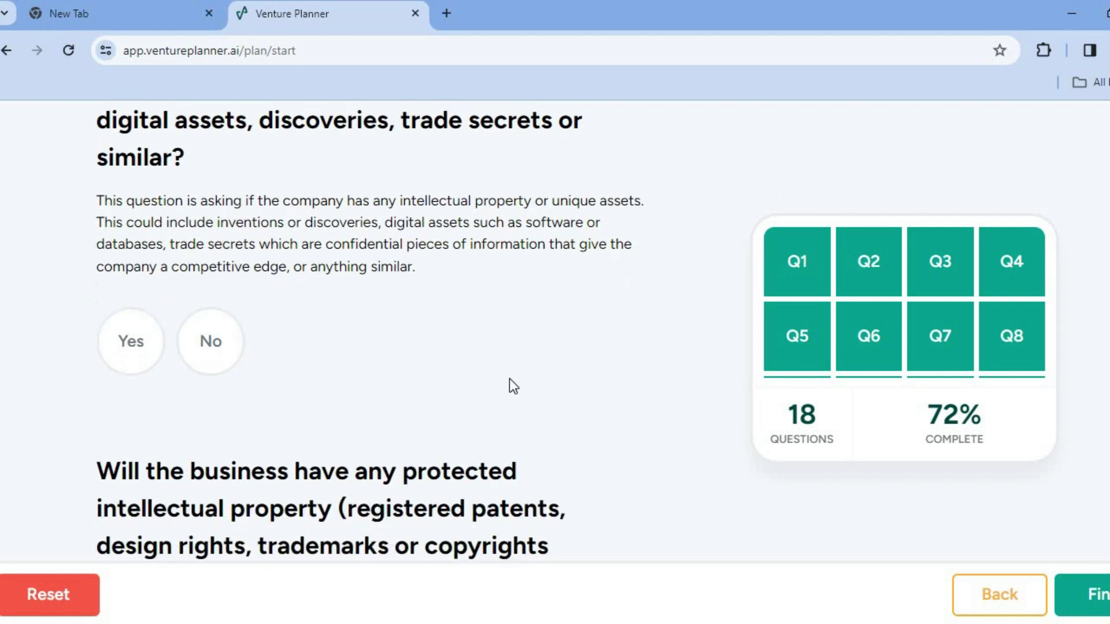
click(197, 341)
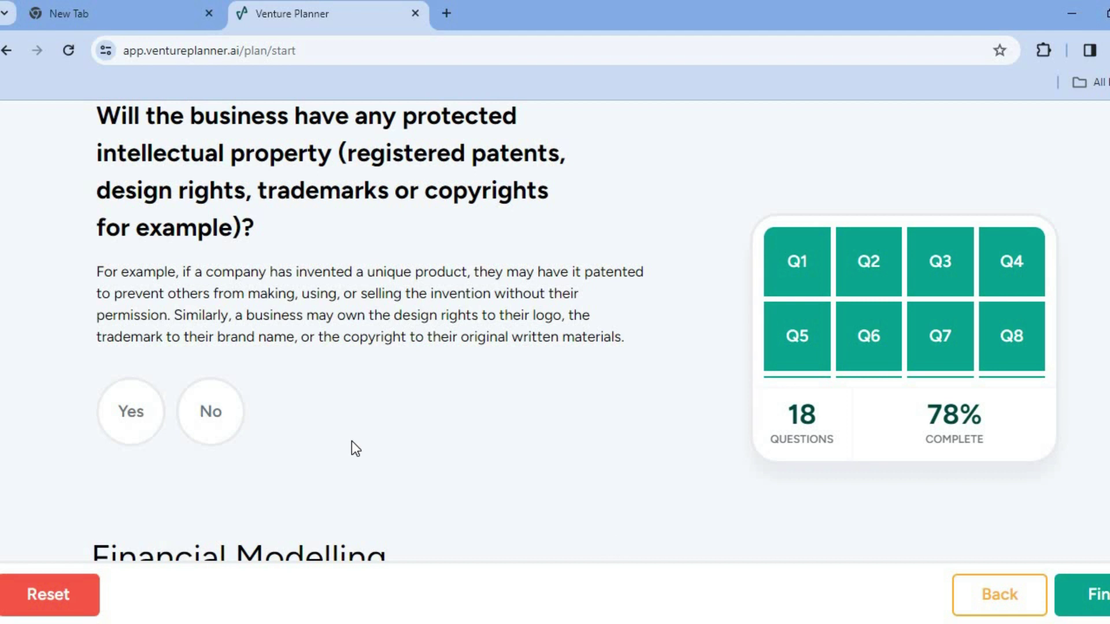
click(203, 424)
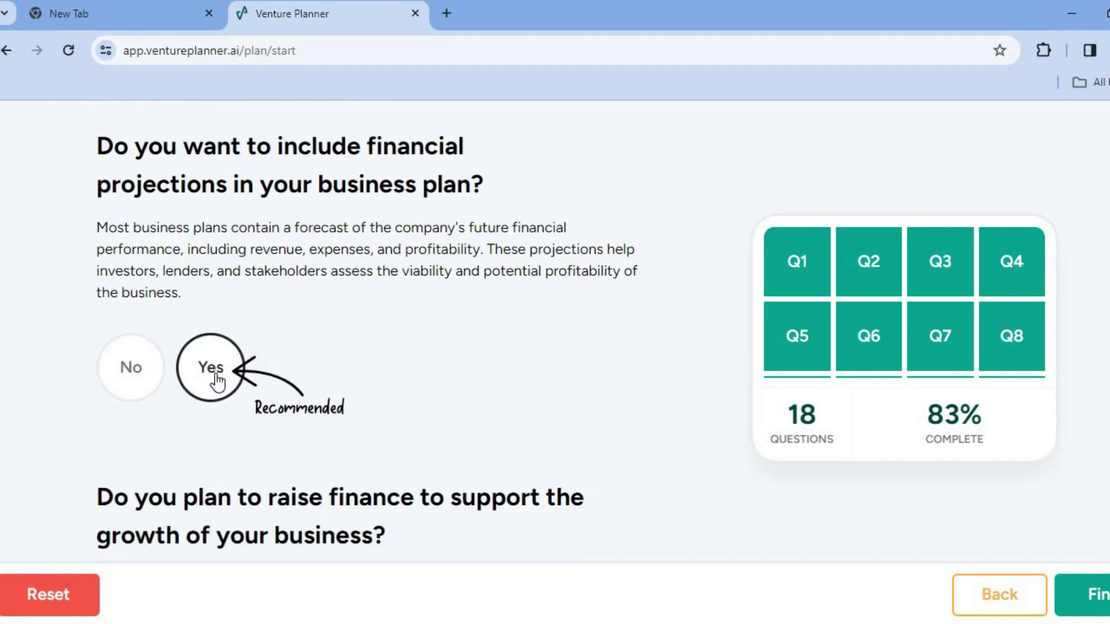
- Include financial projections, answer No to raising finance and exit plans, and finish the questionnaire
click(217, 381)
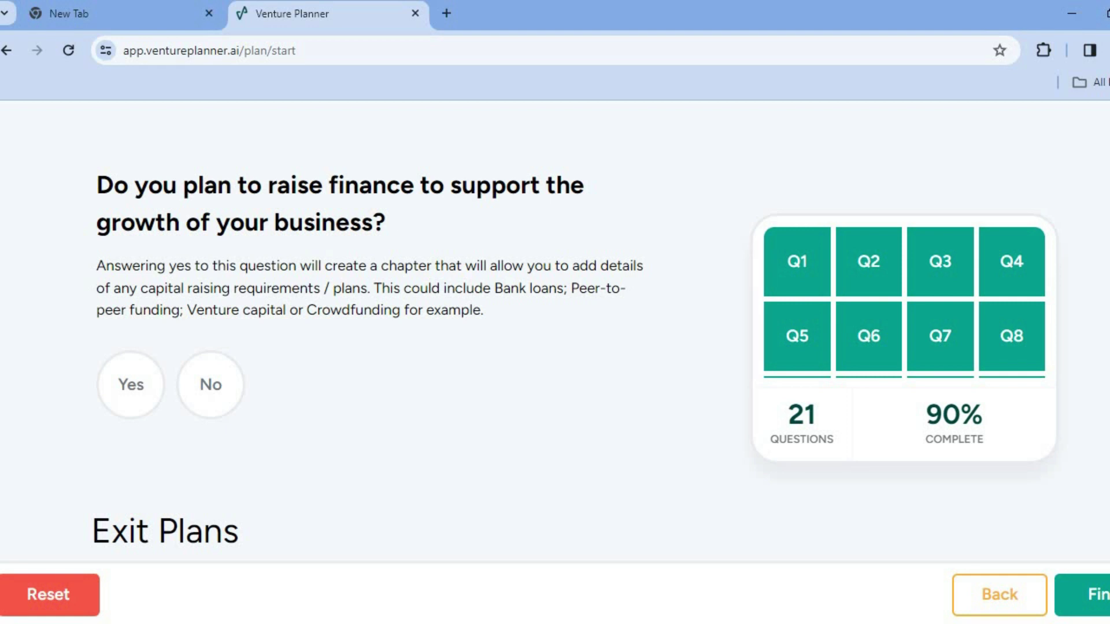
scroll(368, 356, down, 1)
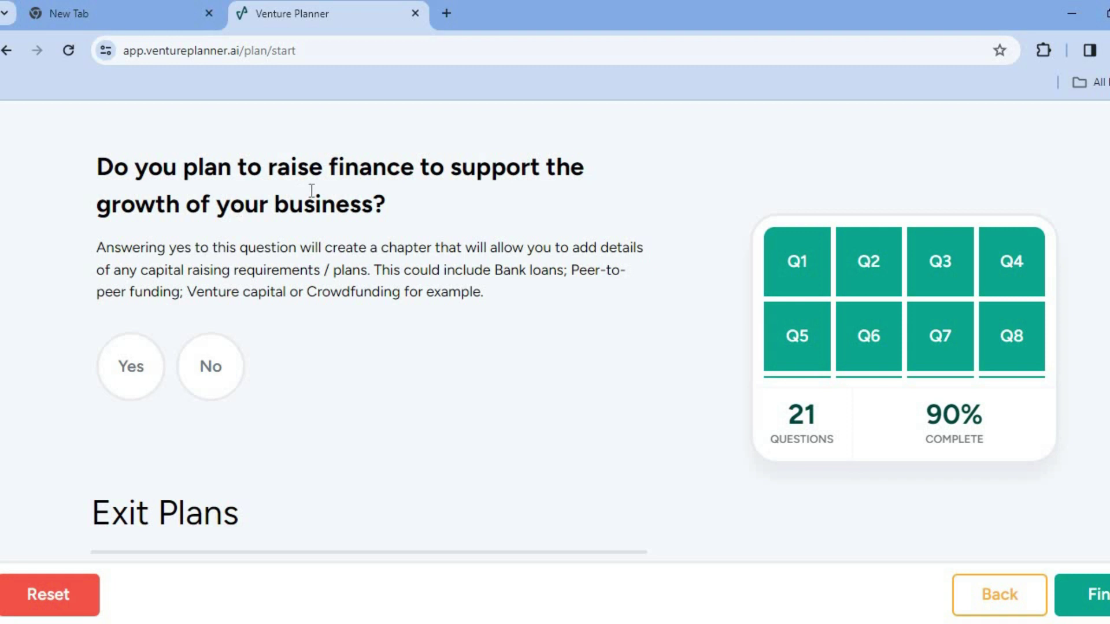
click(225, 363)
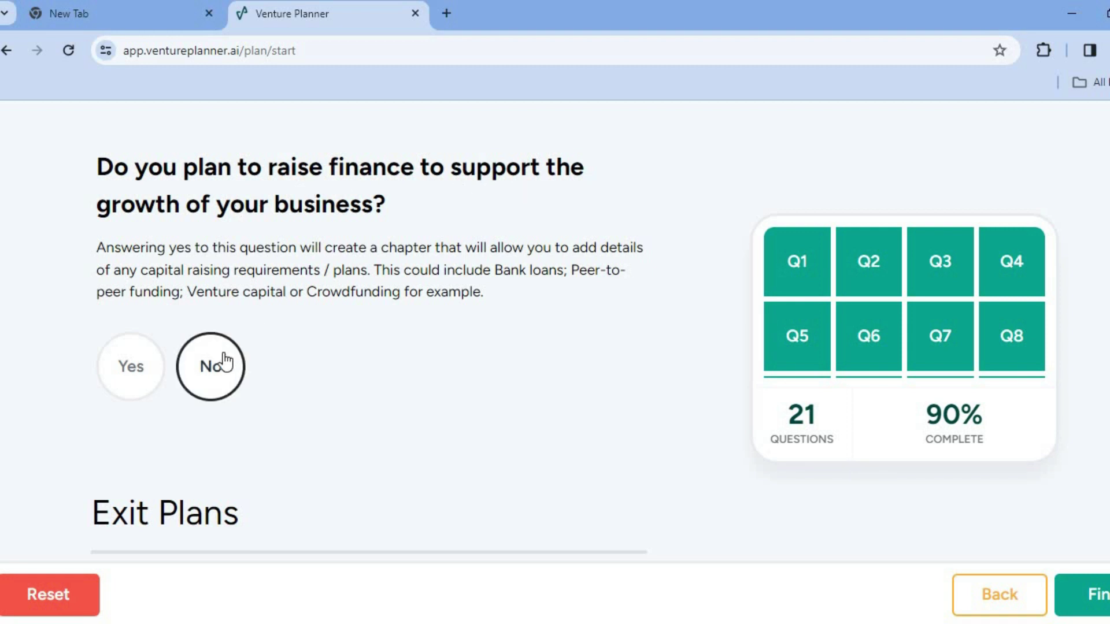
click(225, 363)
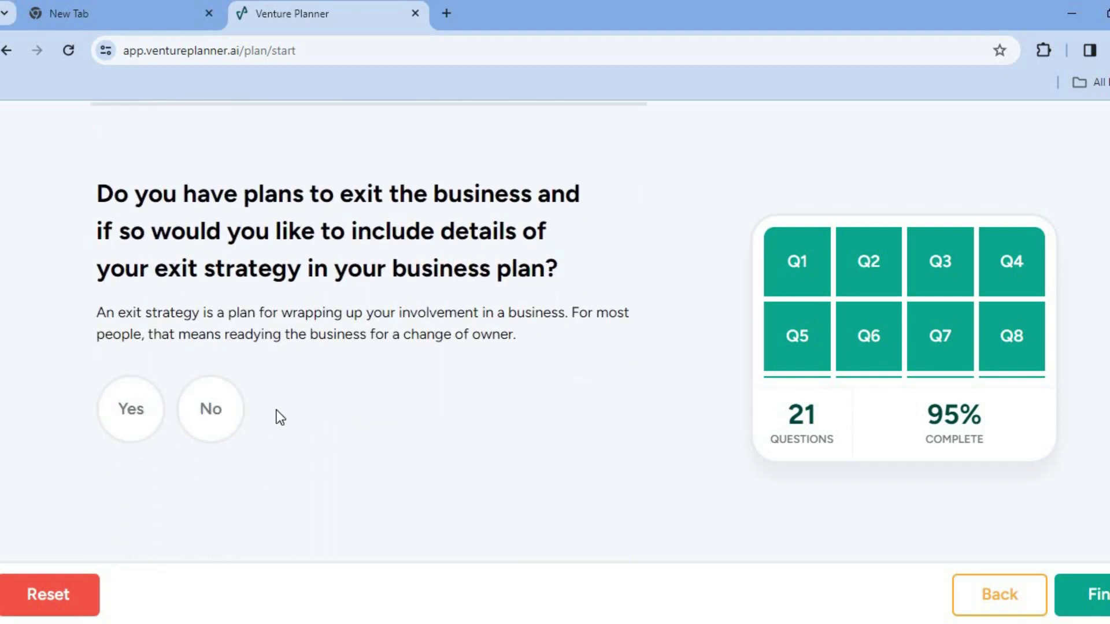
click(203, 414)
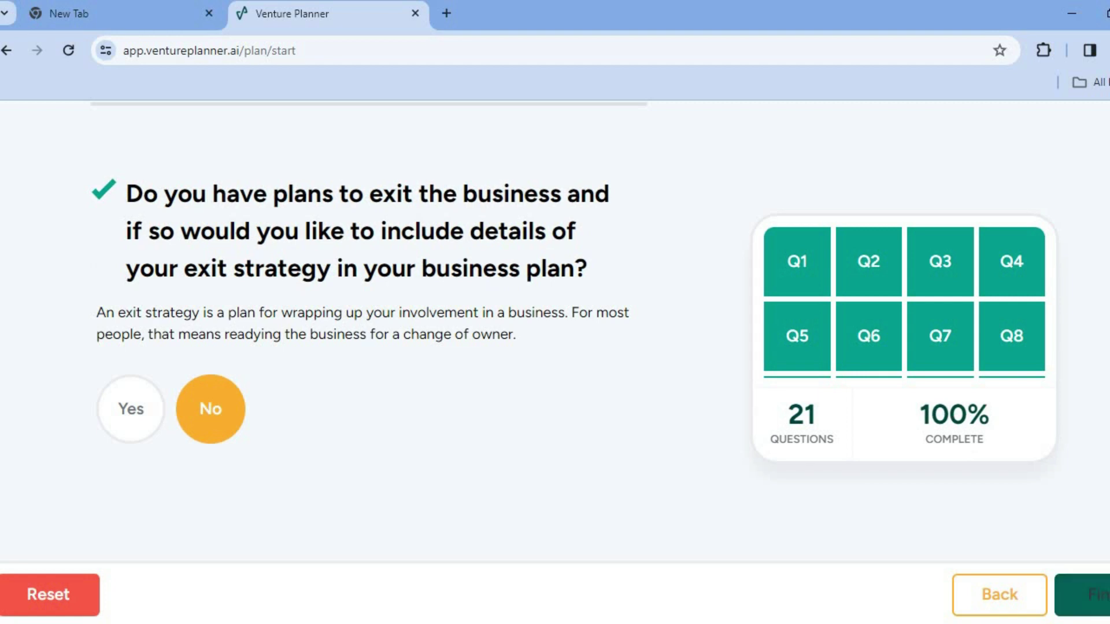
click(1083, 595)
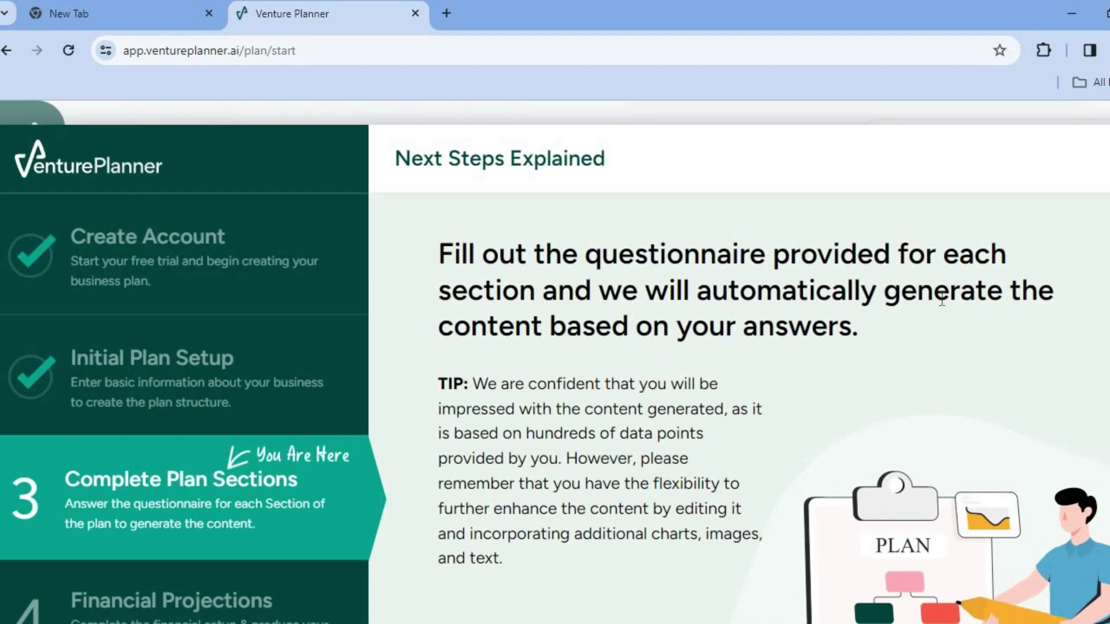
- Continue from Next Steps Explained to Gadget Garage's Complete Each Chapter page
scroll(555, 361, down, 4)
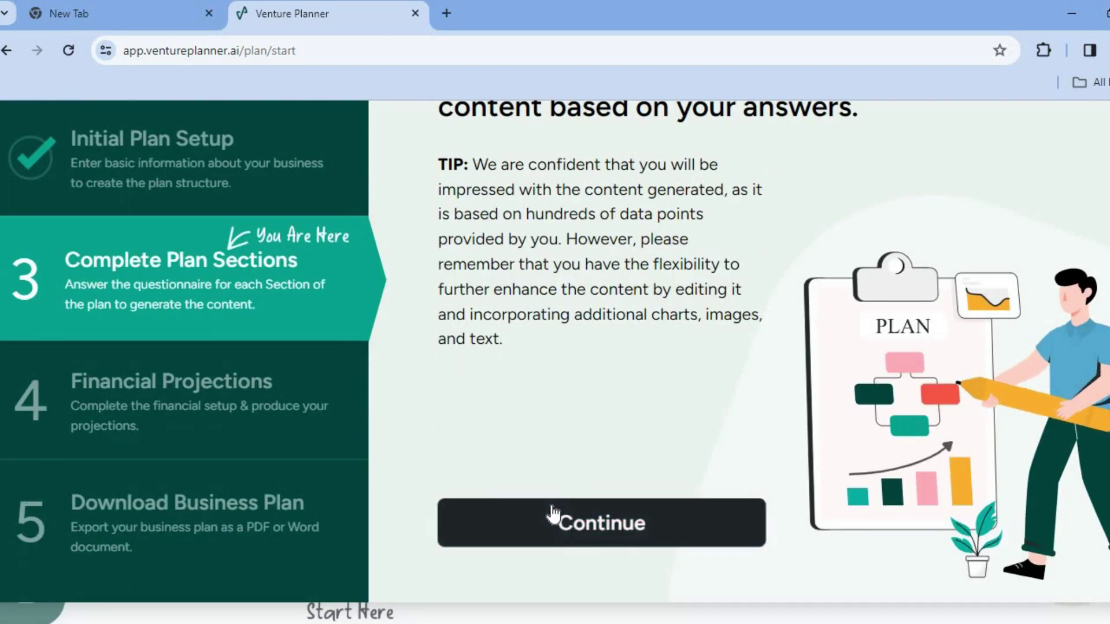
click(545, 524)
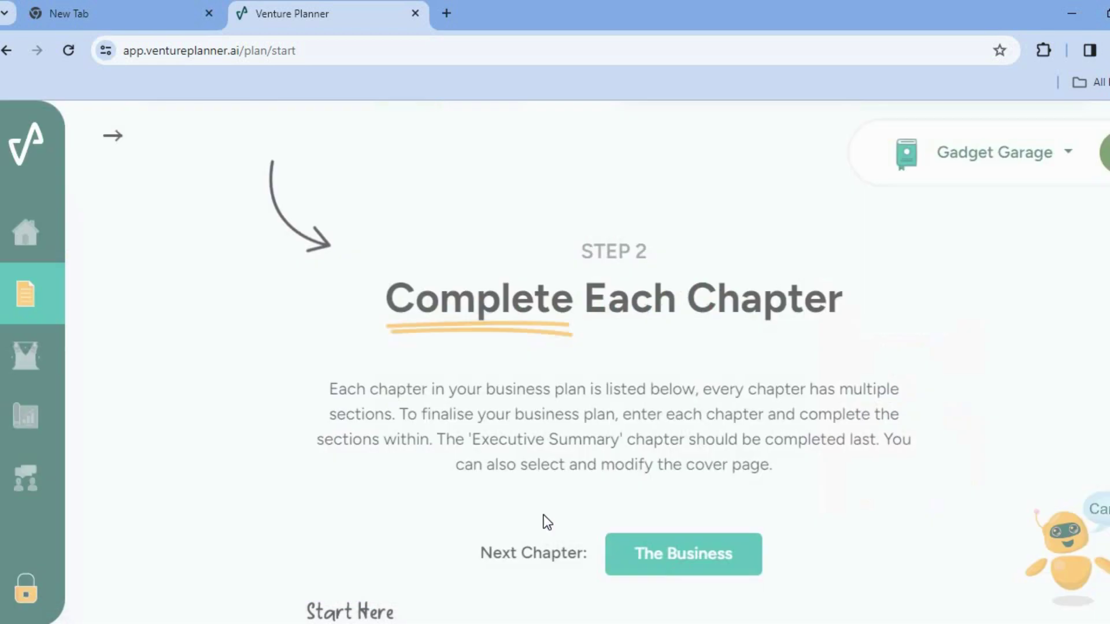